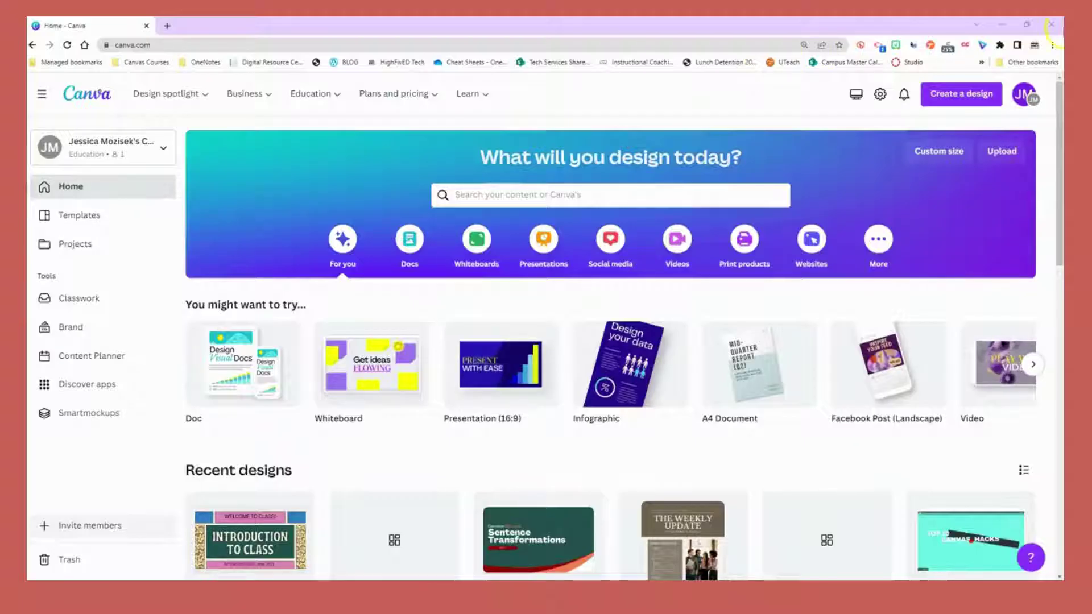
# Switch to the Excel window showing Certificates.csv with its Name and Level columns.
pyautogui.hotkey('alt', 'Tab')
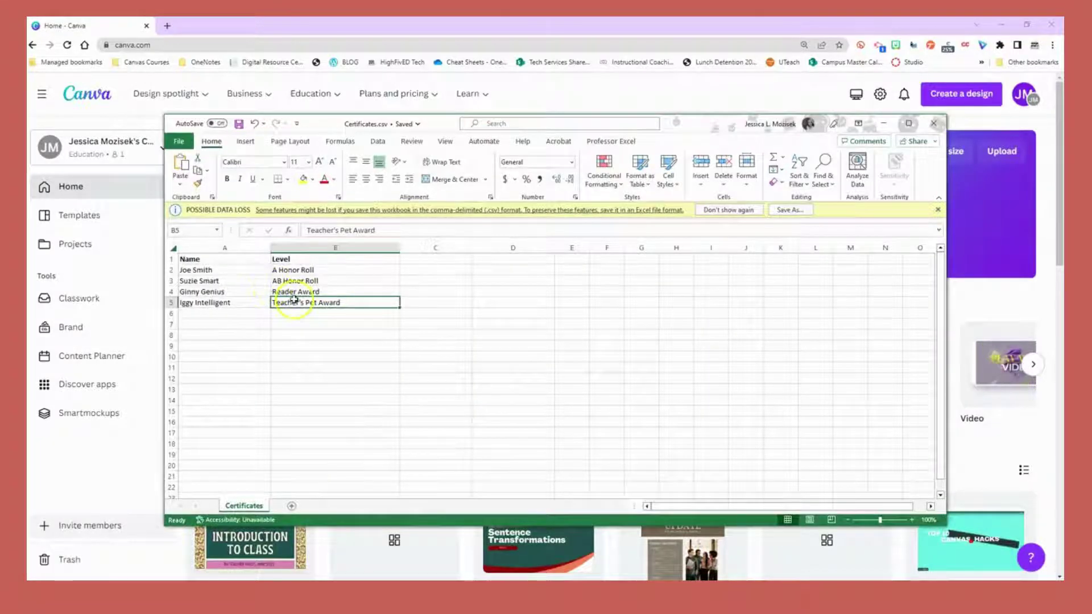
pyautogui.click(259, 259)
pyautogui.click(306, 263)
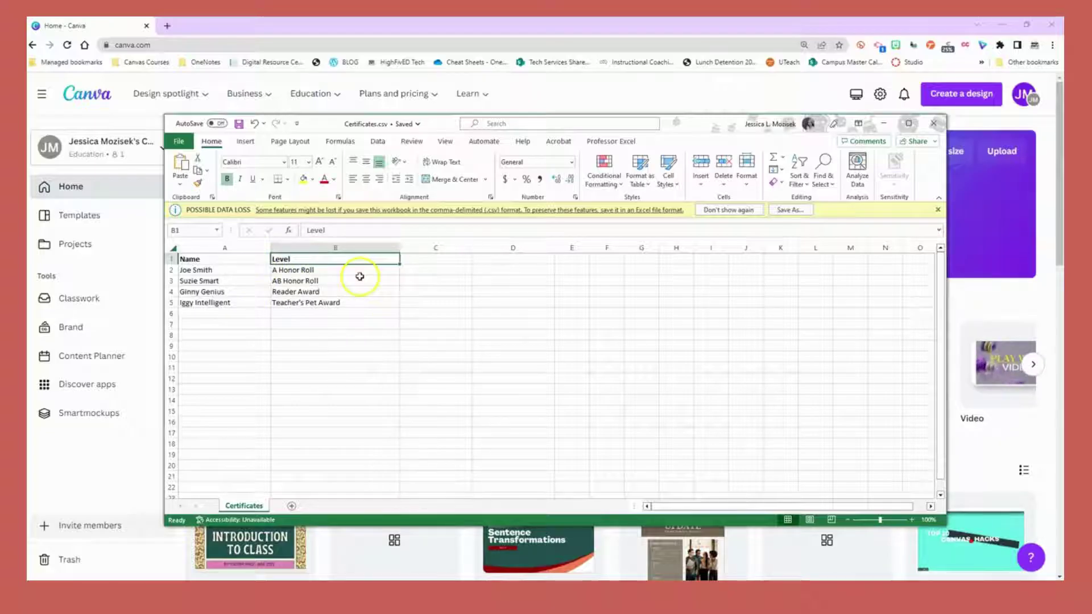
pyautogui.click(235, 269)
pyautogui.click(248, 281)
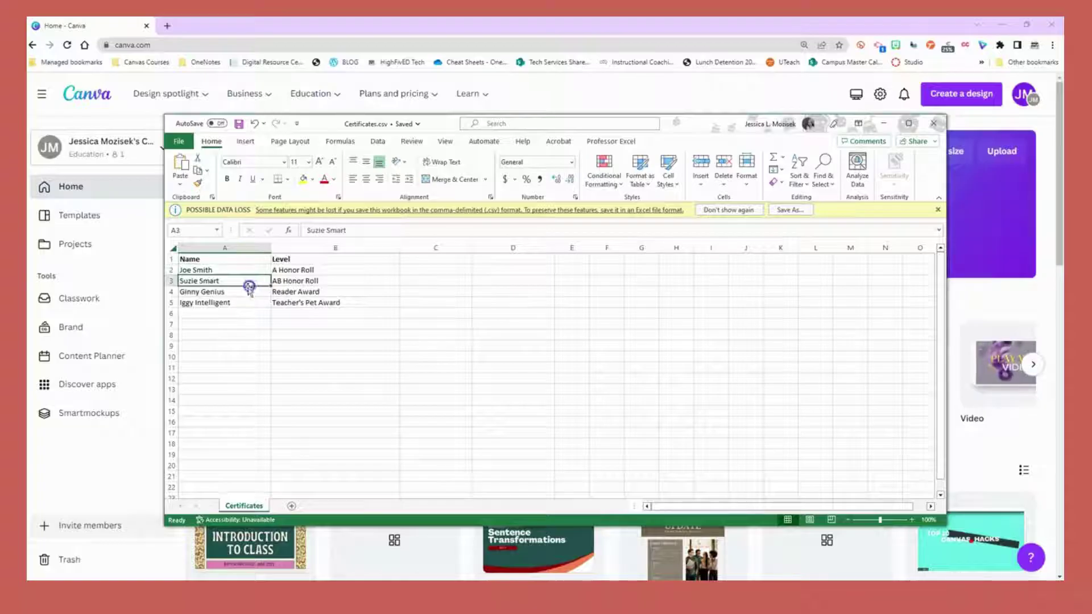
pyautogui.click(245, 301)
pyautogui.click(310, 271)
pyautogui.click(317, 281)
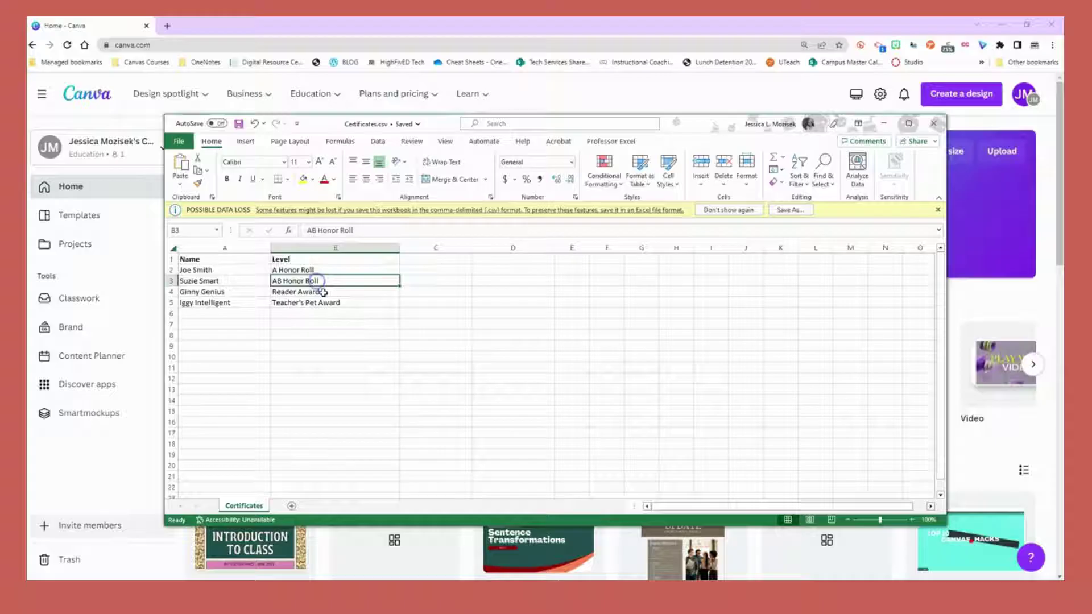
pyautogui.click(322, 292)
pyautogui.click(327, 302)
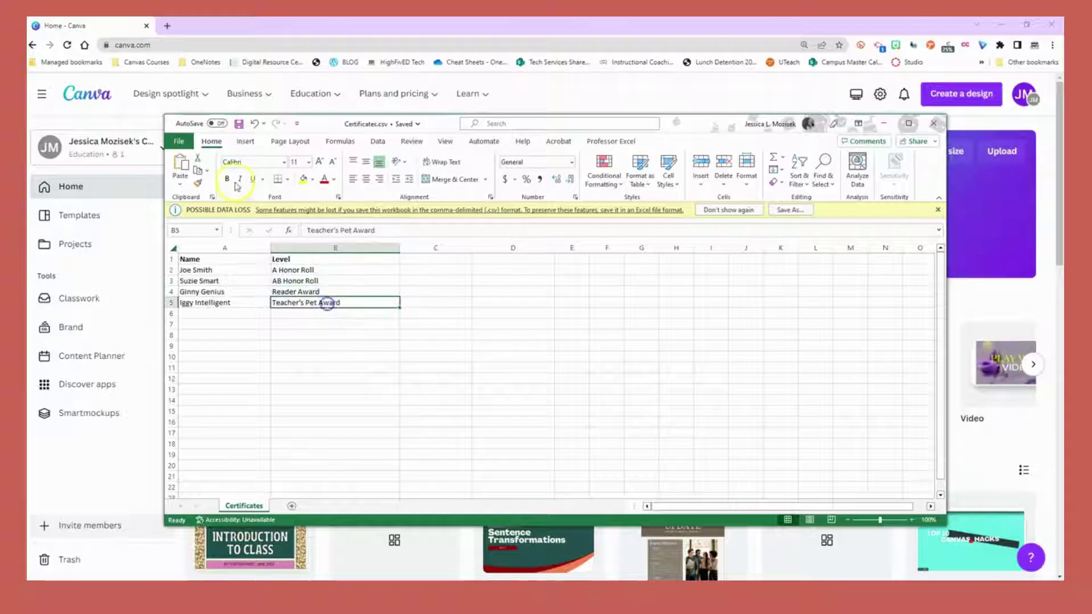
# Save the sheet to the Desktop as Certificates.csv, CSV (Comma delimited), replacing the existing file.
pyautogui.click(187, 143)
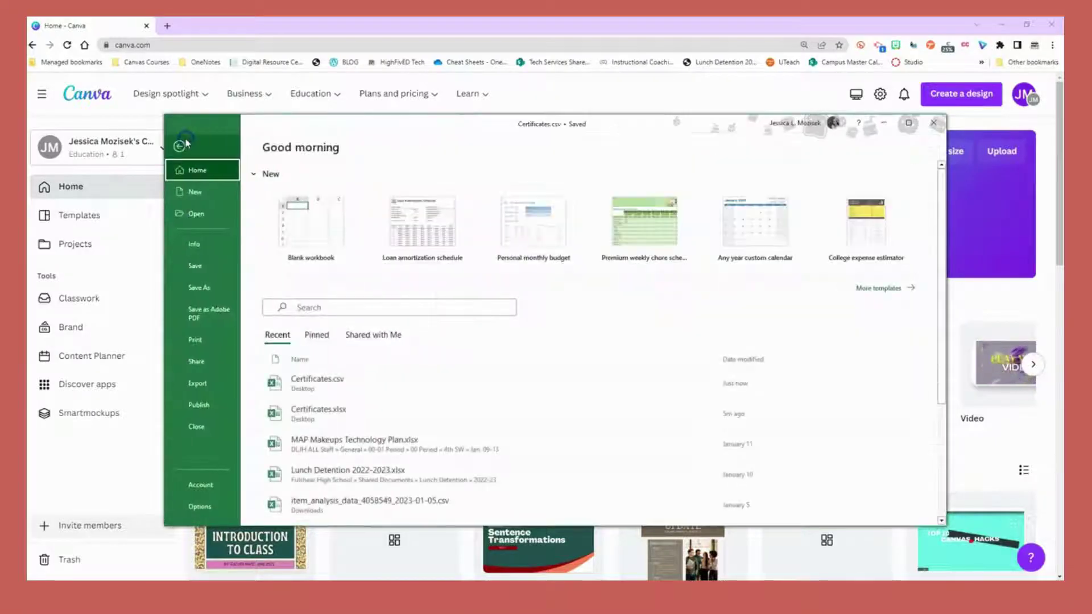
pyautogui.click(193, 288)
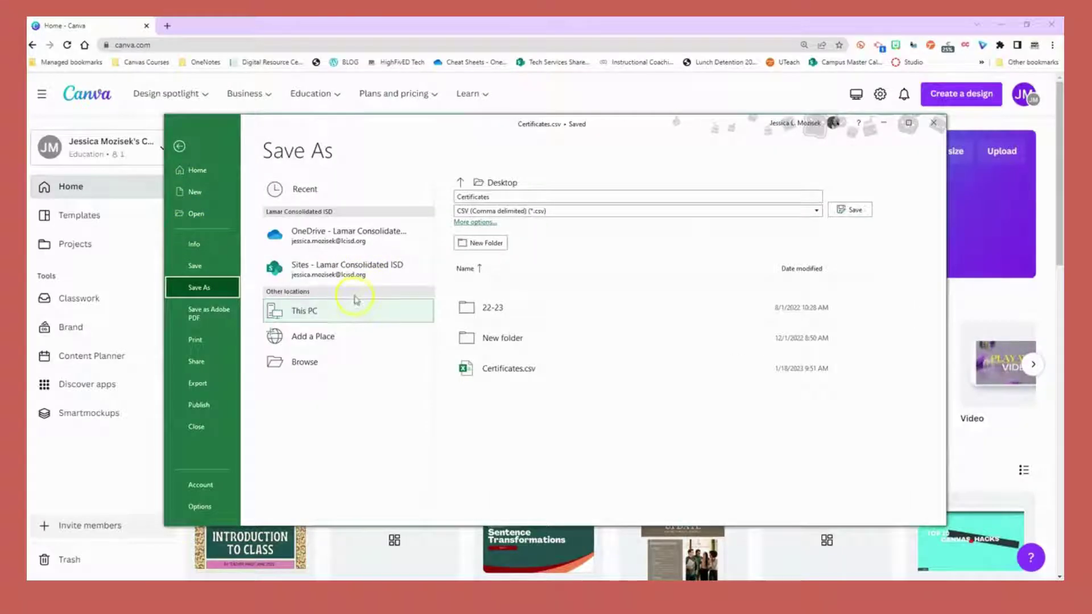
pyautogui.click(313, 364)
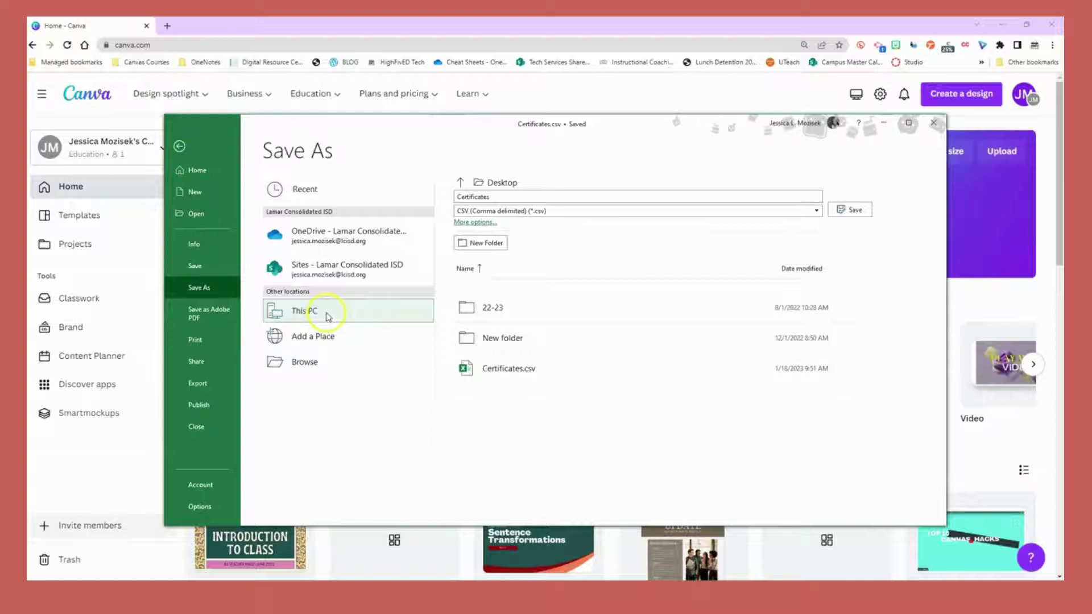
pyautogui.click(212, 208)
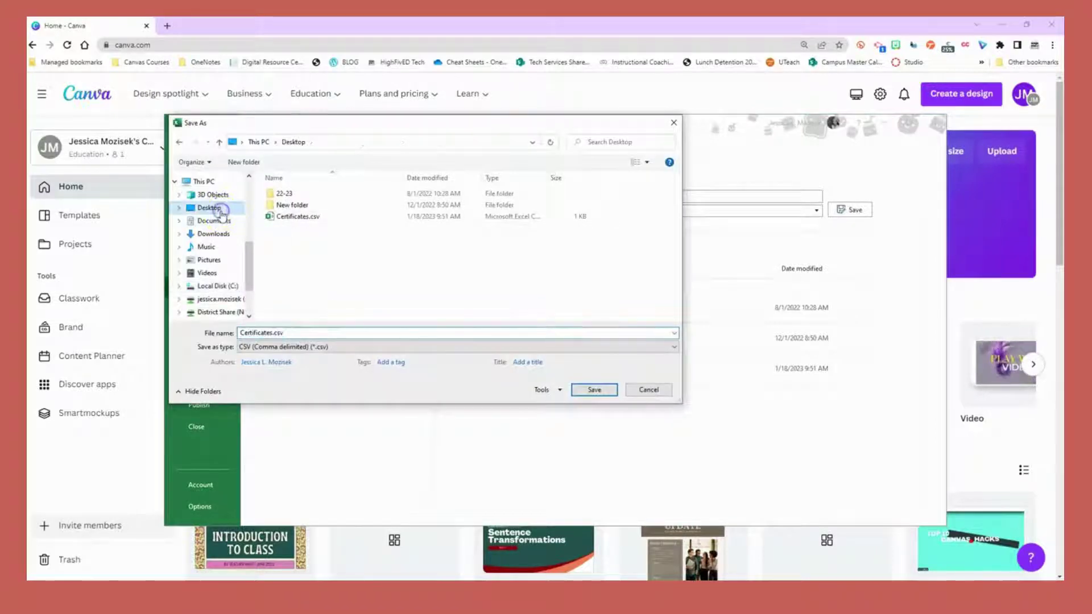
pyautogui.click(295, 348)
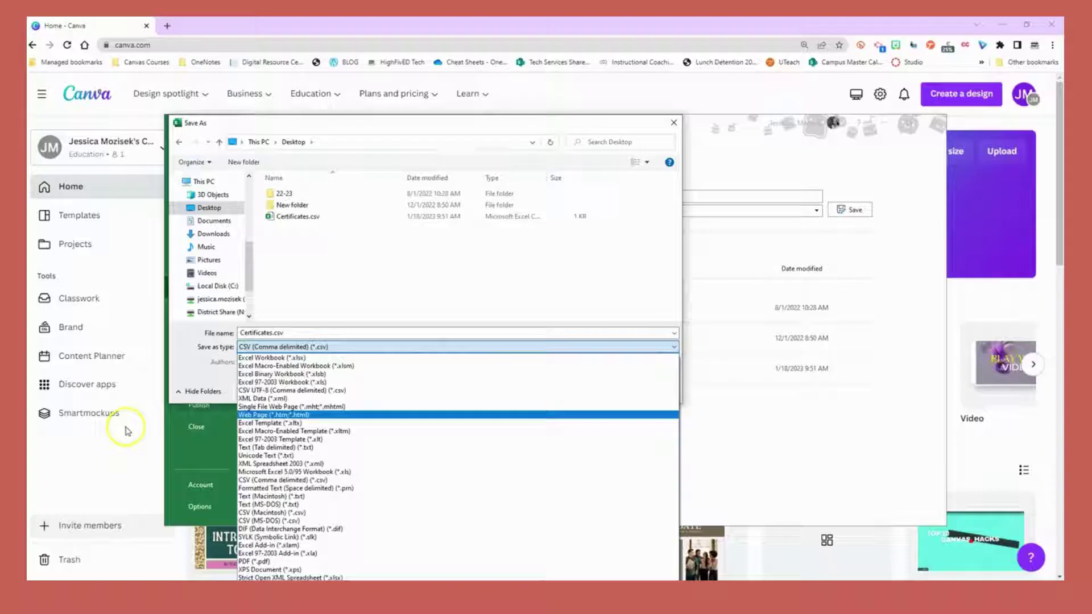
pyautogui.click(210, 374)
pyautogui.click(594, 391)
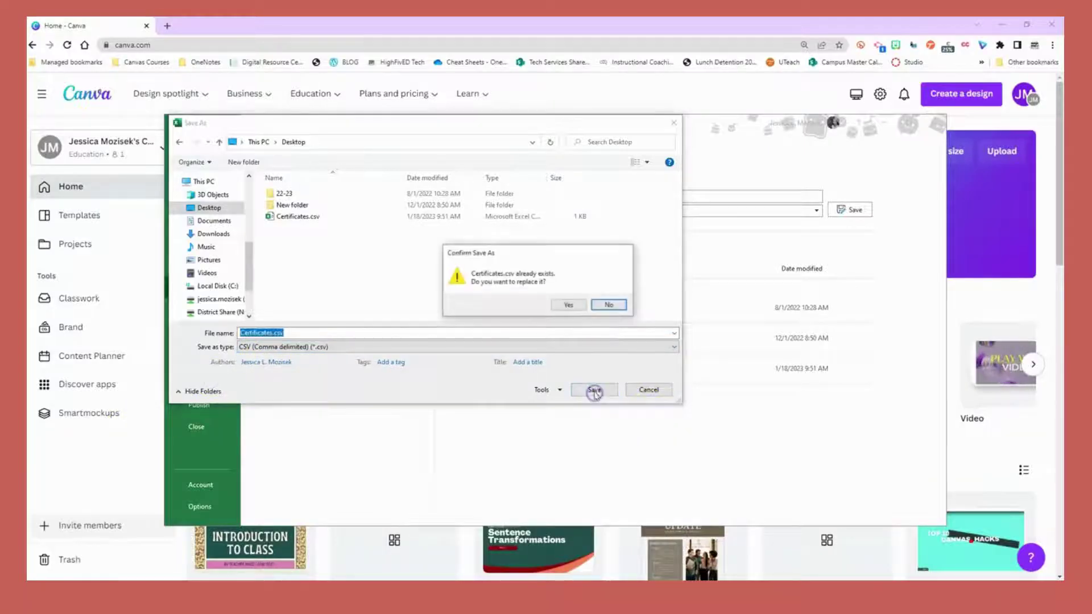
pyautogui.click(568, 305)
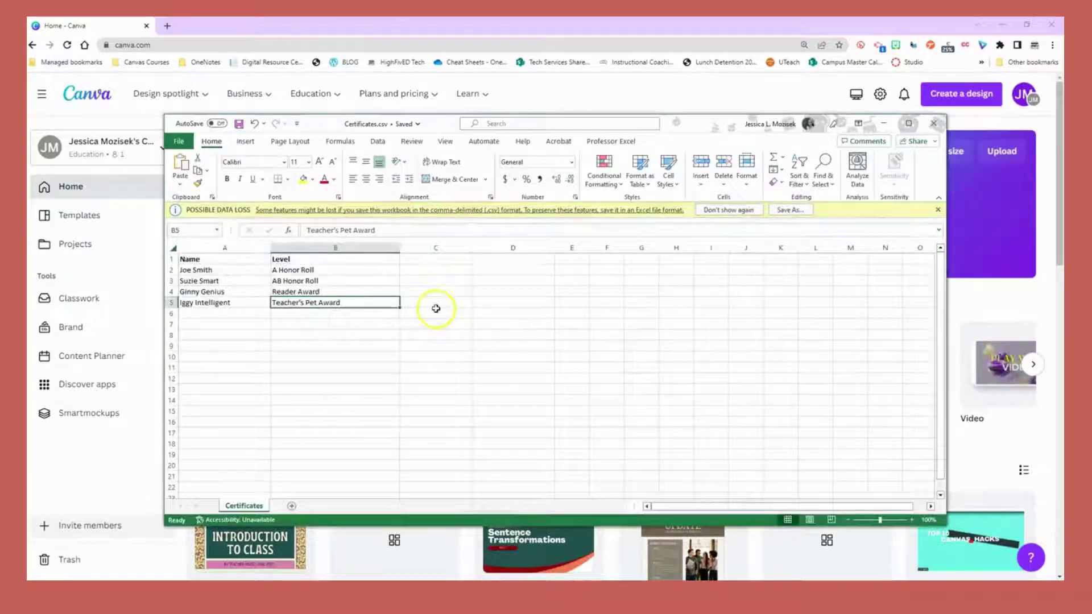
# Start a US Letter landscape design and apply the red Certificate of Achievement template.
pyautogui.click(882, 124)
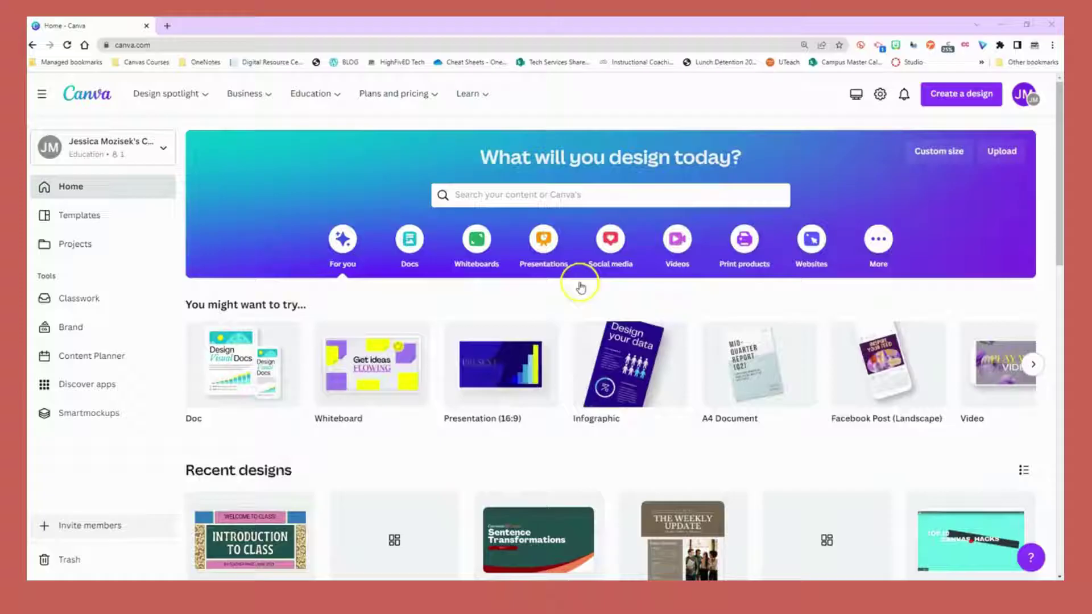
pyautogui.click(961, 97)
pyautogui.write('d')
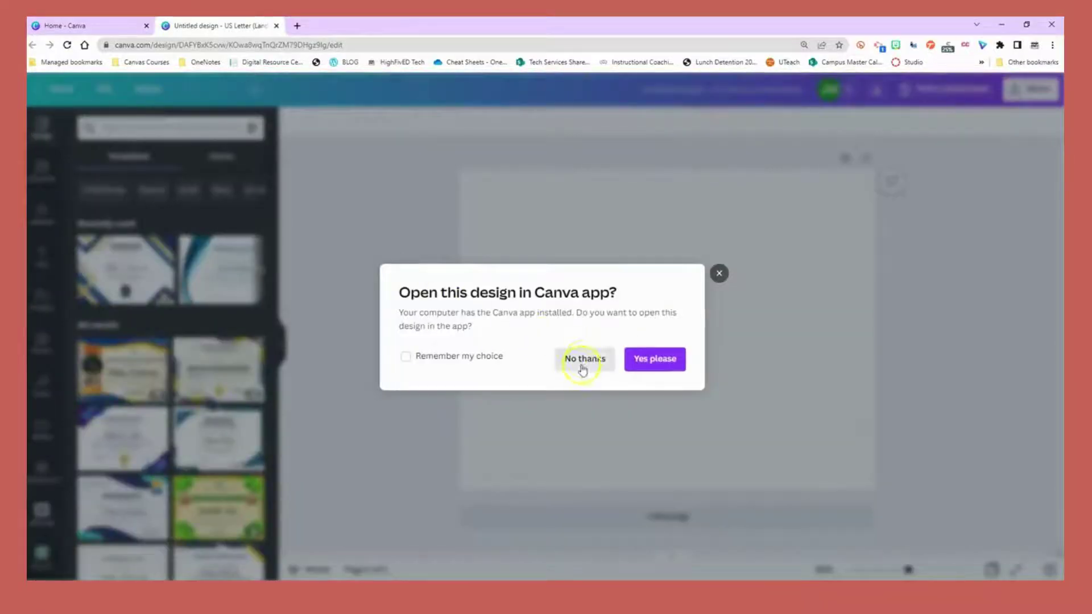
pyautogui.click(585, 364)
pyautogui.scroll(-5, 171, 341)
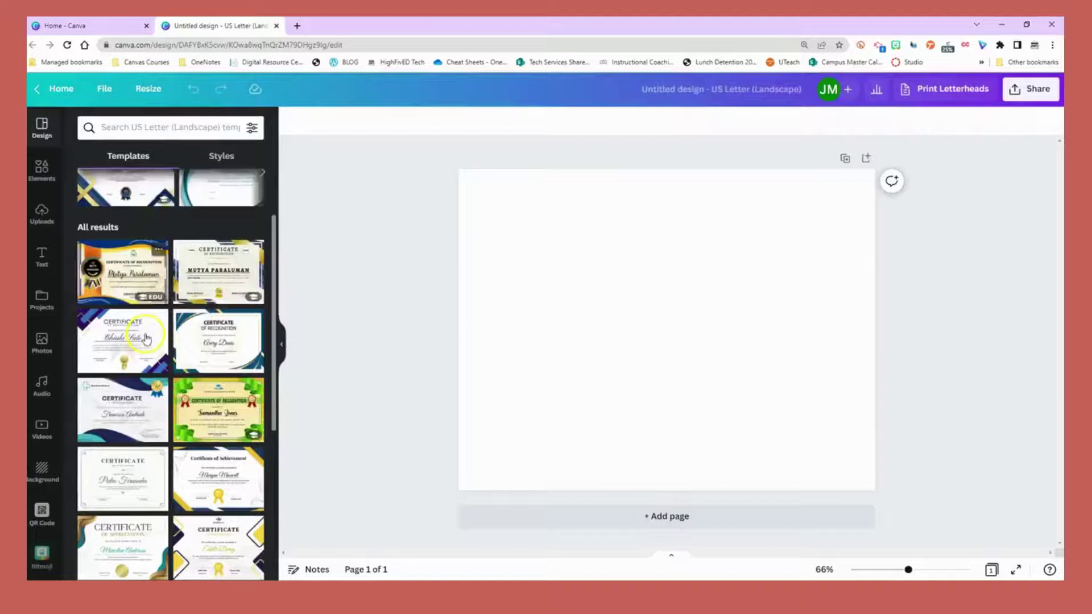
pyautogui.scroll(-5, 196, 355)
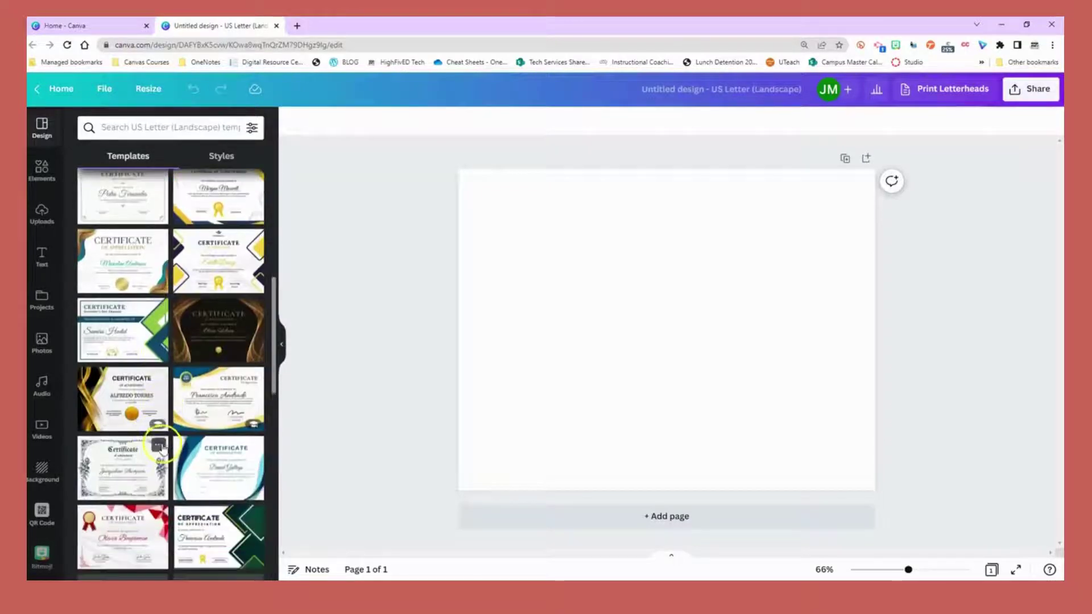
pyautogui.click(148, 386)
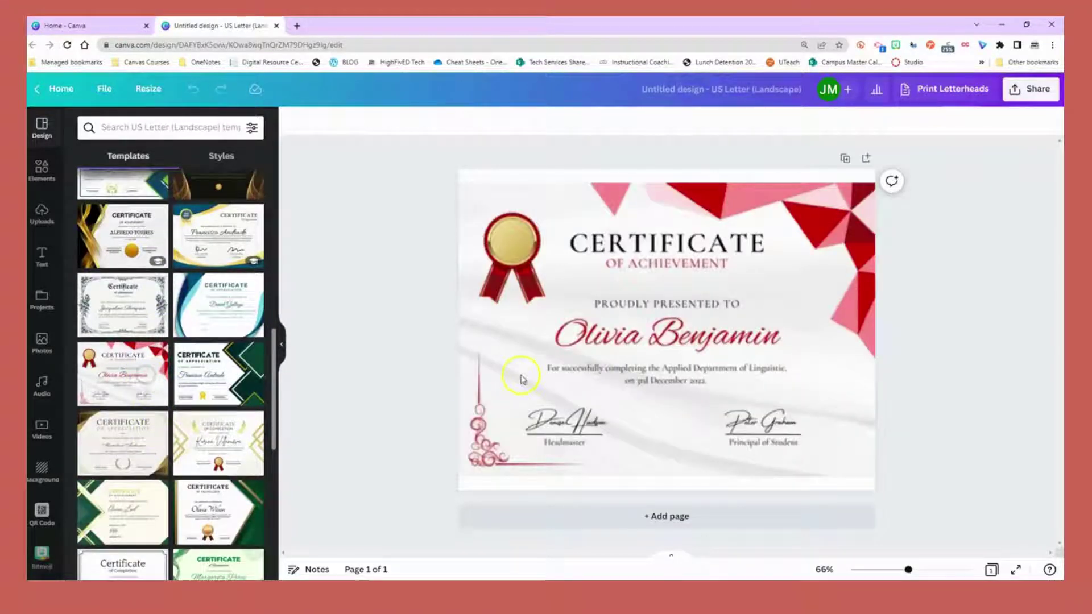
# Select the corner triangle graphic and recolour its darkest triangles purple and dark red ones violet.
pyautogui.click(519, 371)
pyautogui.click(743, 198)
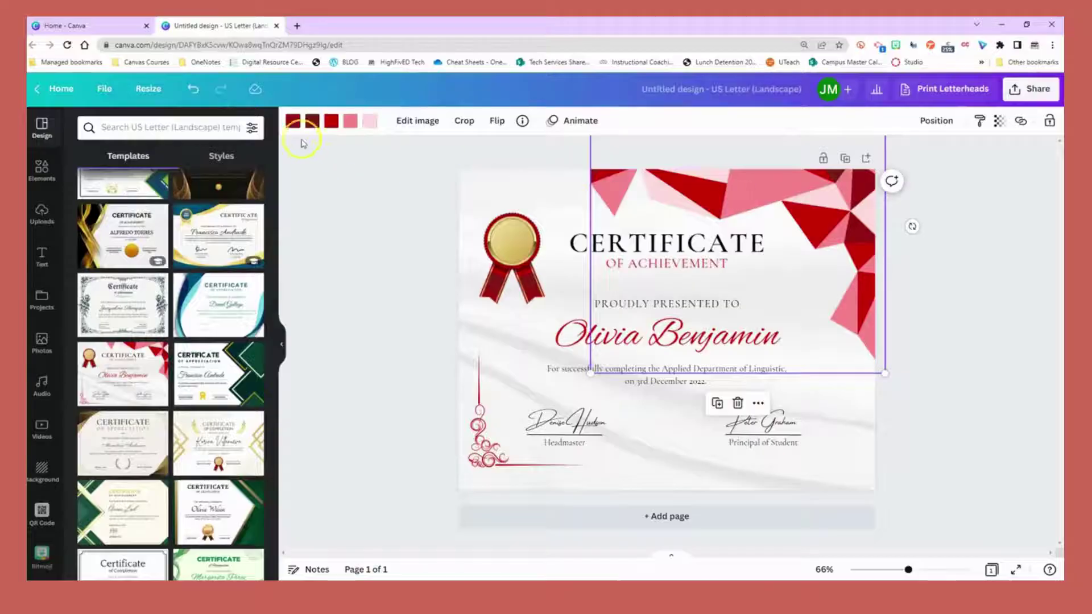
pyautogui.click(293, 121)
pyautogui.click(90, 342)
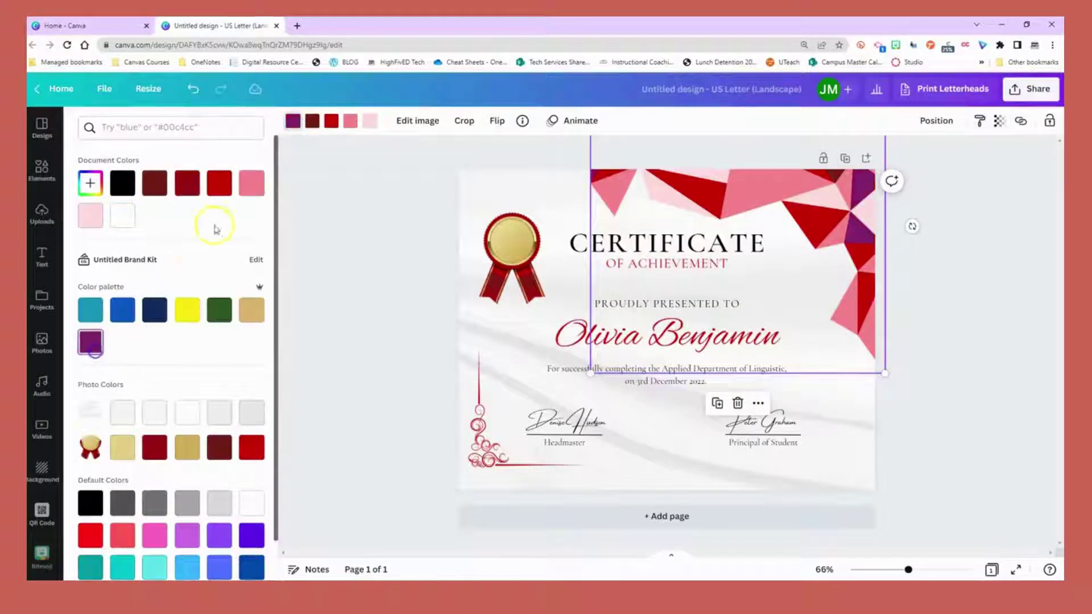
pyautogui.click(312, 121)
pyautogui.click(248, 541)
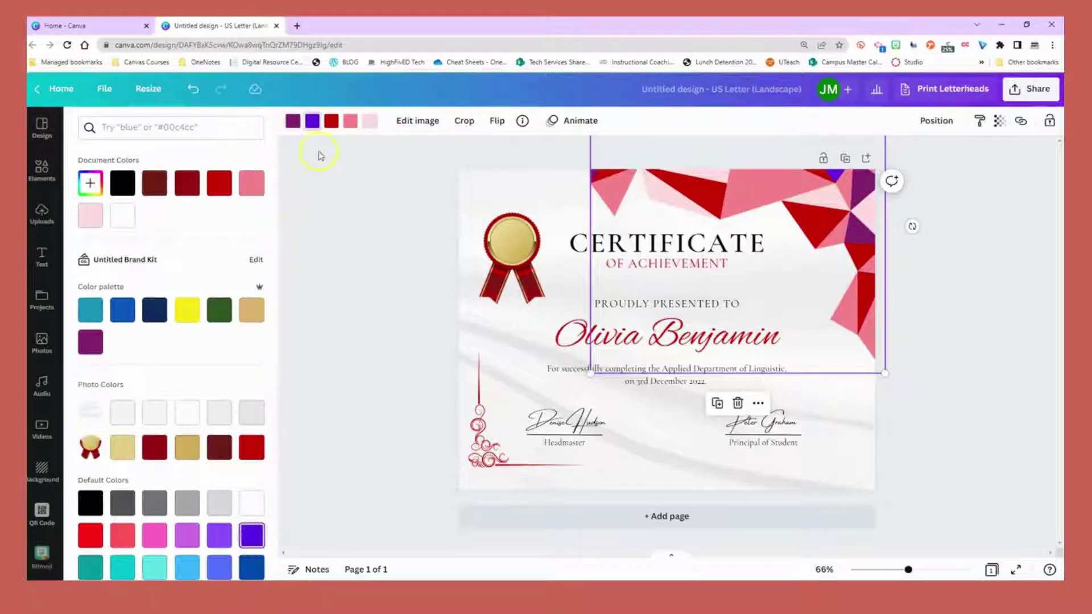
# Recolour the remaining triangles navy, green and tan, and delete the gold ribbon seal.
pyautogui.click(331, 121)
pyautogui.click(155, 310)
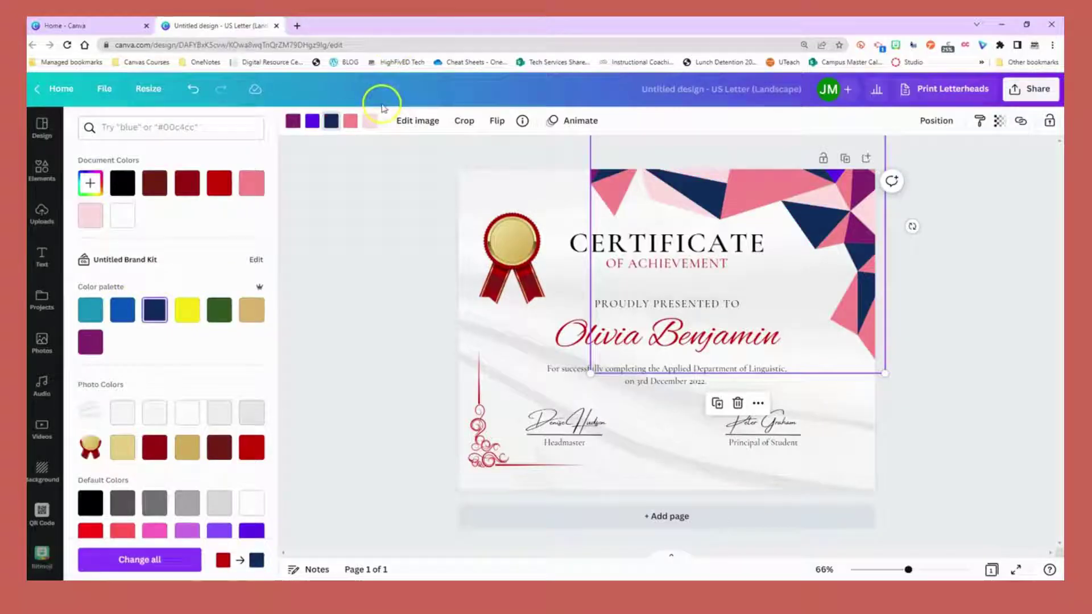
pyautogui.click(350, 122)
pyautogui.click(219, 310)
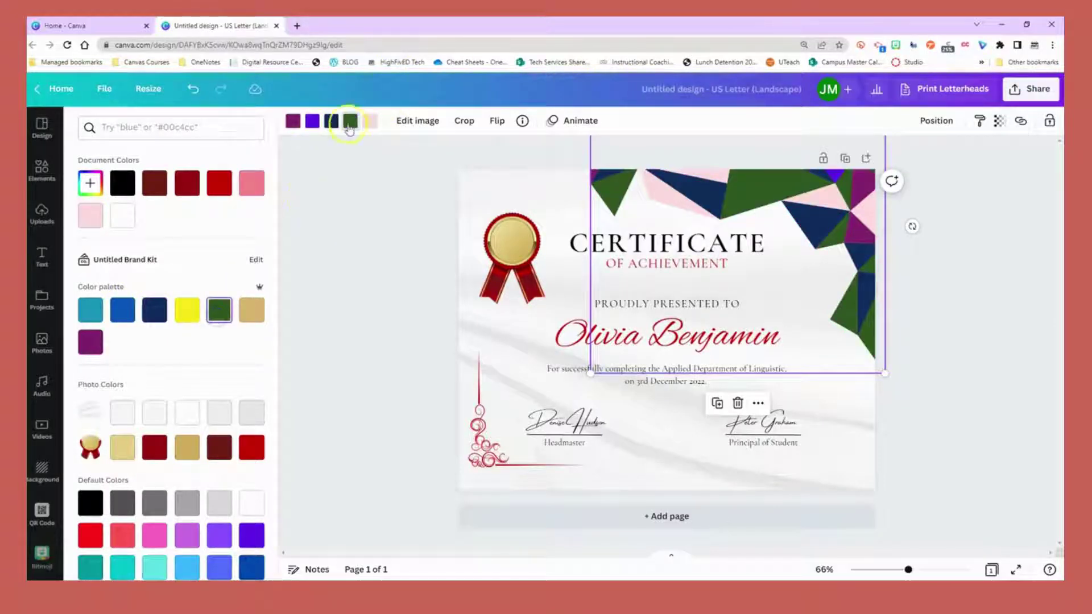
pyautogui.click(368, 121)
pyautogui.click(252, 310)
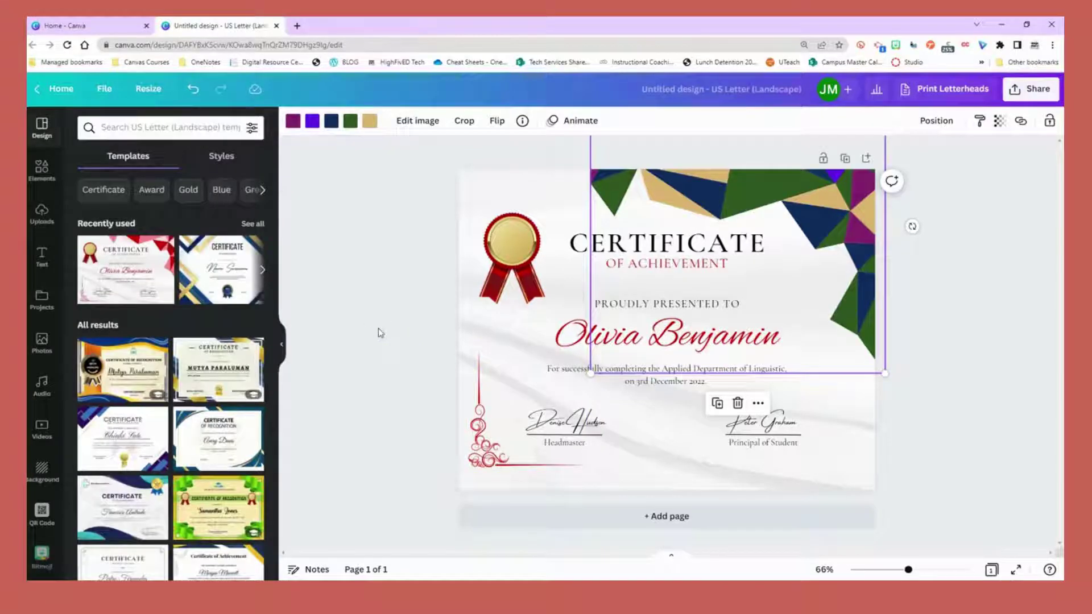
pyautogui.click(509, 273)
pyautogui.press('Delete')
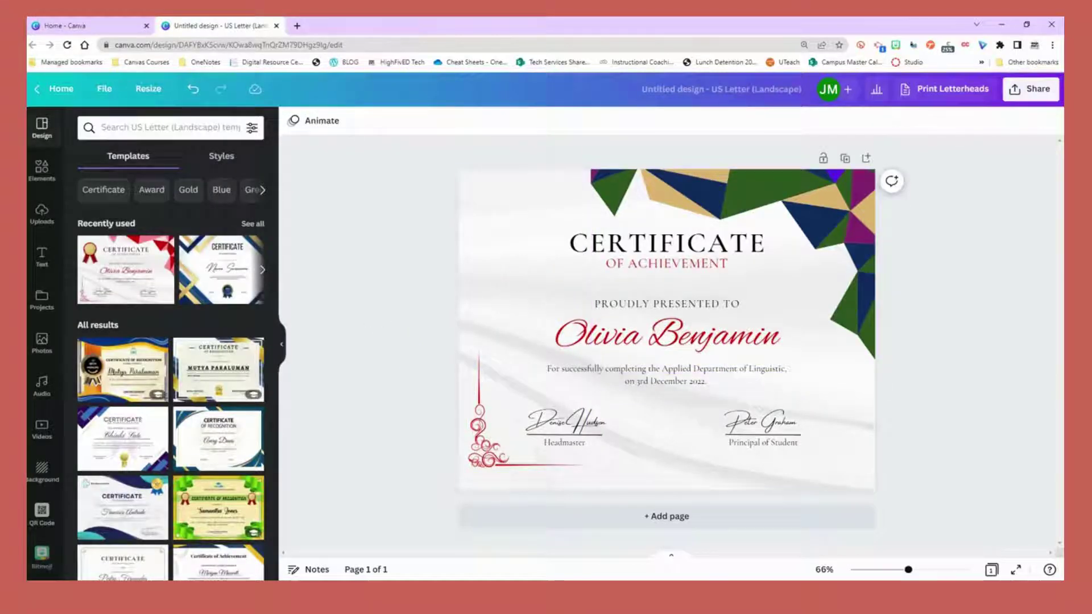
# Add the Chargers logo from Uploads and shrink it into the certificate's top-left corner.
pyautogui.click(42, 214)
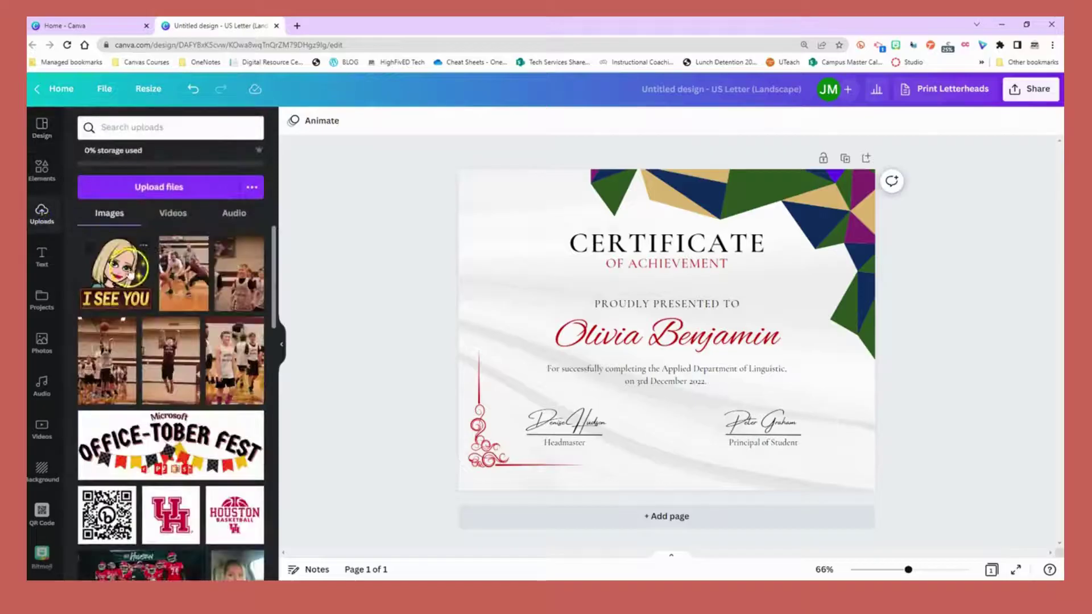
pyautogui.scroll(-15, 161, 390)
pyautogui.click(238, 521)
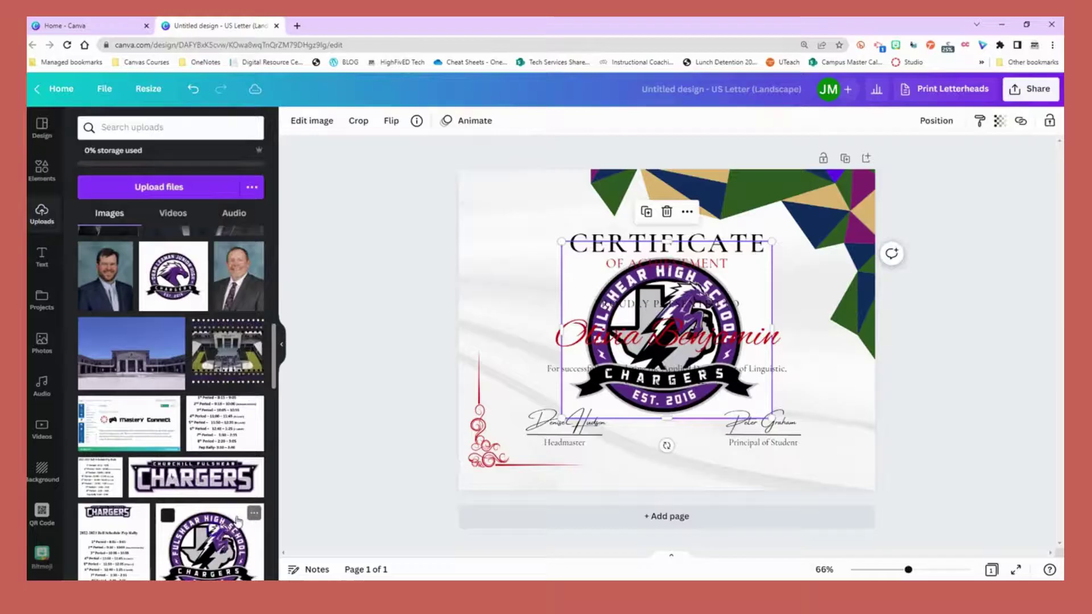
pyautogui.moveTo(704, 409); pyautogui.dragTo(592, 325)
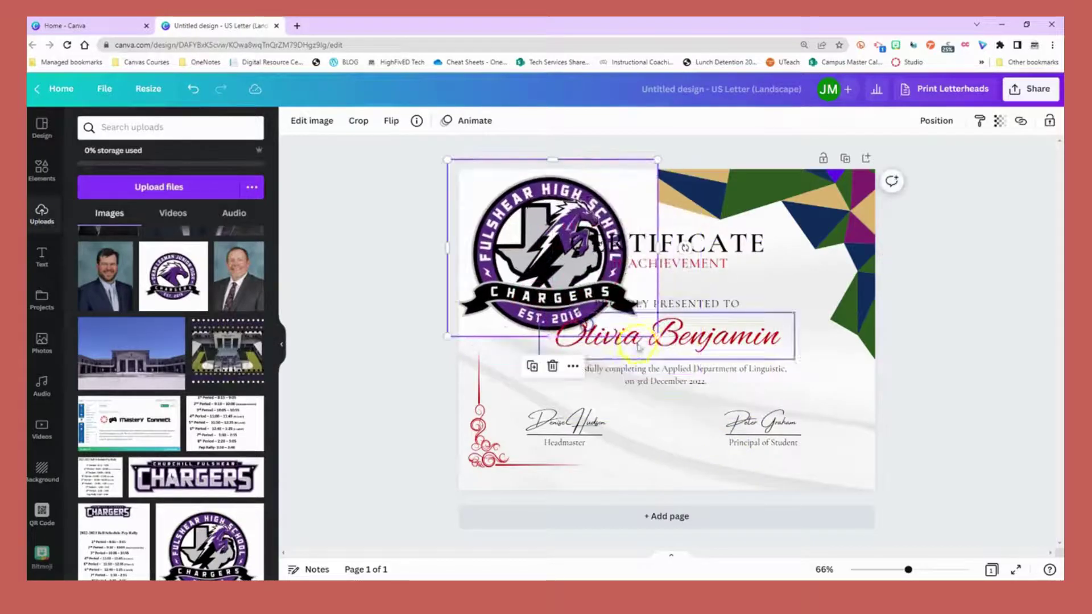
pyautogui.moveTo(654, 340); pyautogui.dragTo(544, 239)
pyautogui.moveTo(494, 200); pyautogui.dragTo(506, 215)
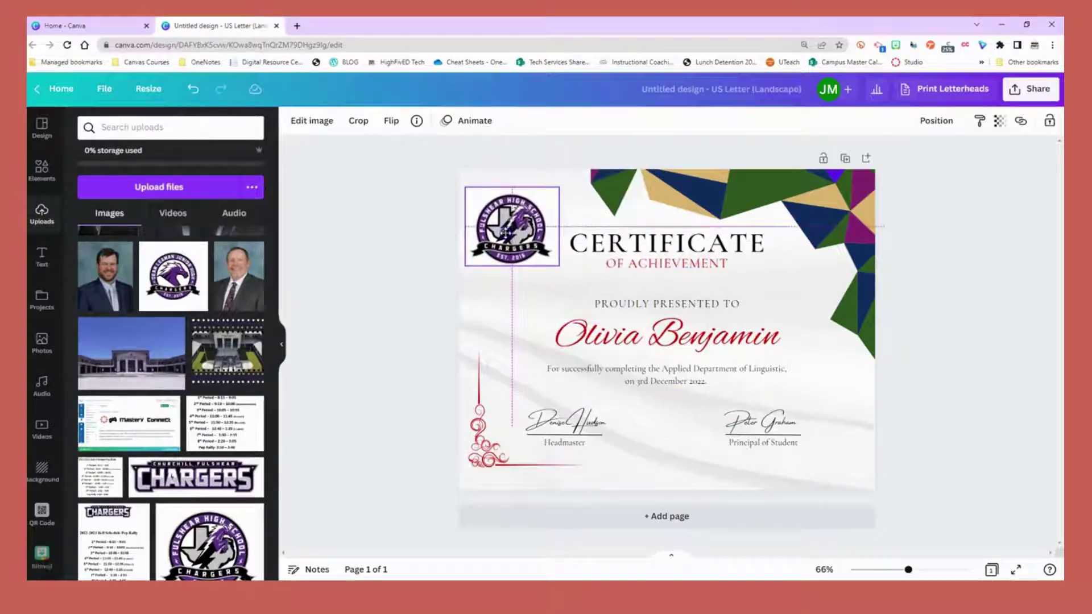
pyautogui.click(390, 279)
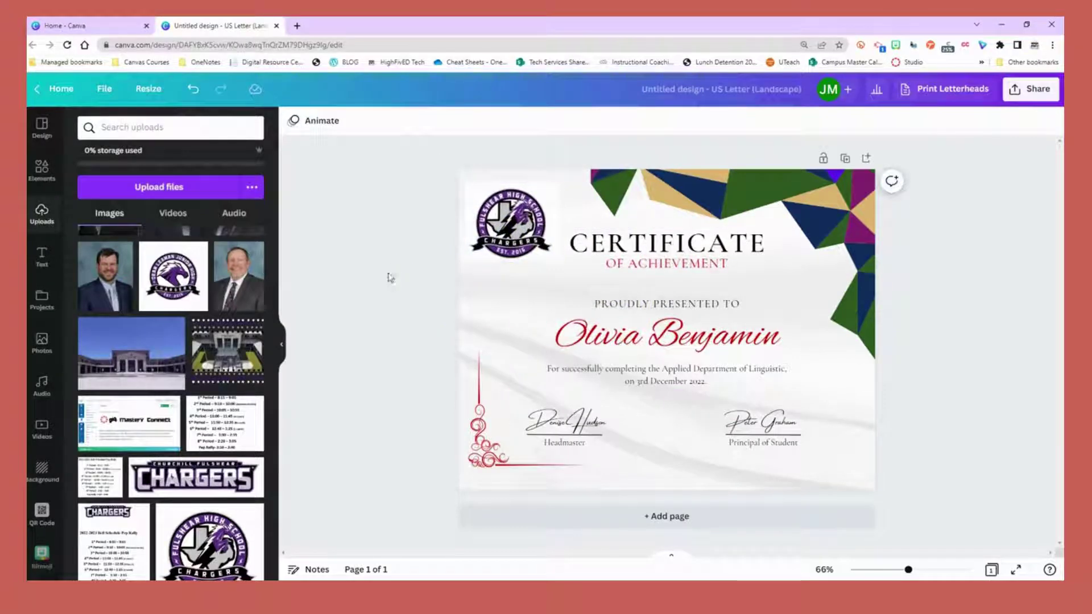
# Remove the logo's background with BG Remover, then briefly check the Certificates.csv spreadsheet.
pyautogui.click(512, 222)
pyautogui.click(301, 120)
pyautogui.click(107, 241)
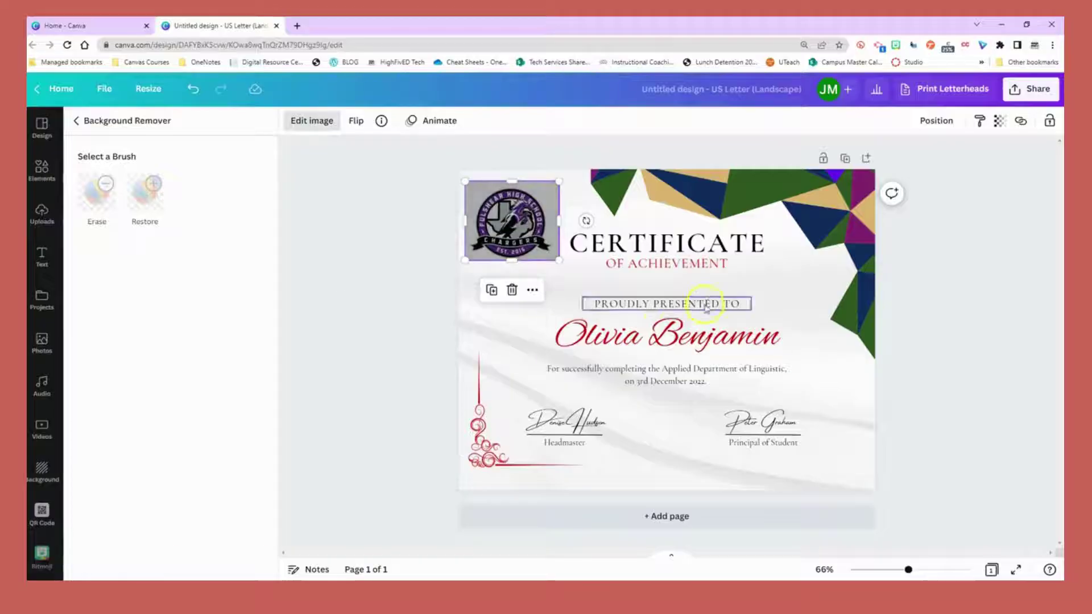
pyautogui.click(1040, 409)
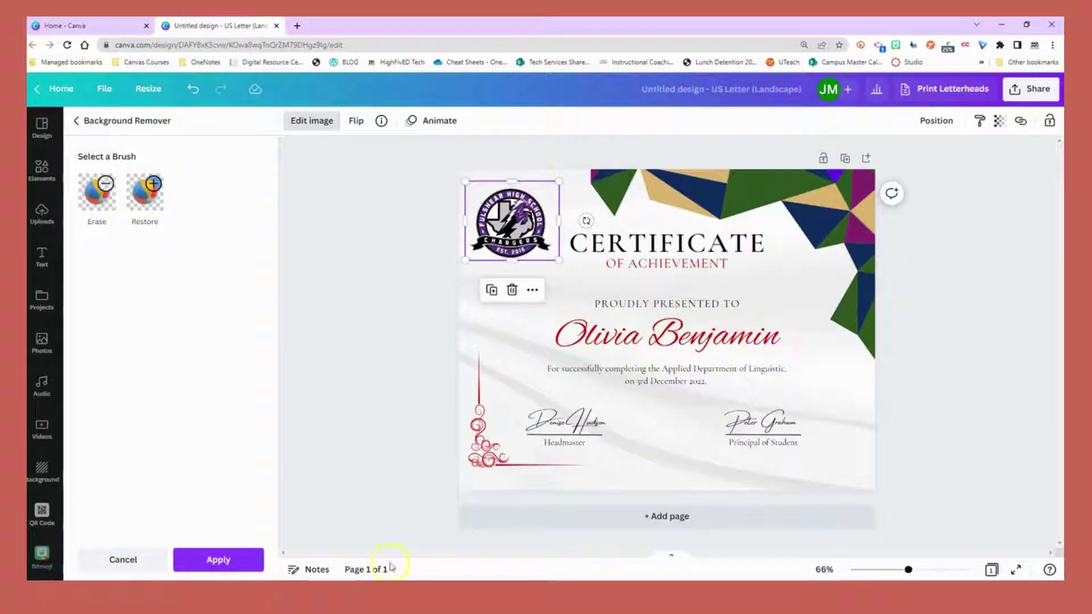
pyautogui.hotkey('alt', 'Tab')
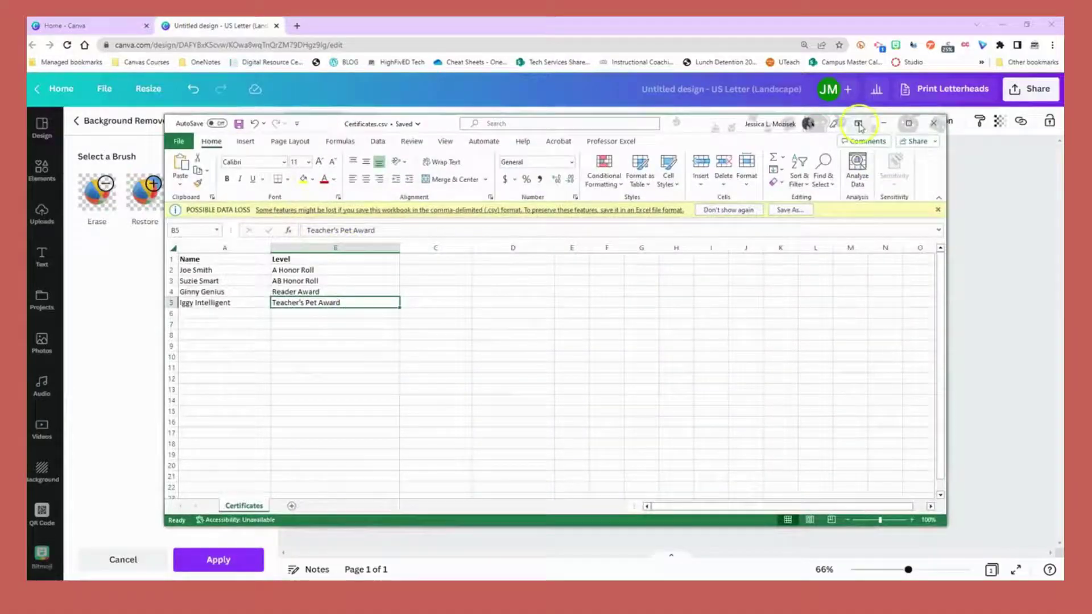
pyautogui.click(882, 123)
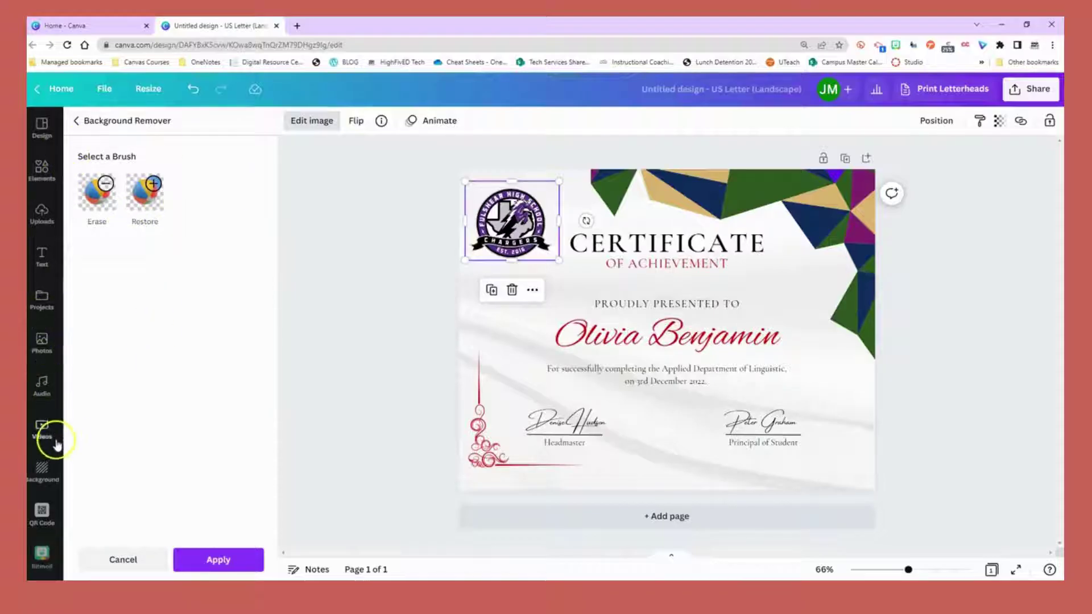
# Upload Certificates.csv to Bulk create, yielding the Name and Level data fields.
pyautogui.scroll(-4, 52, 449)
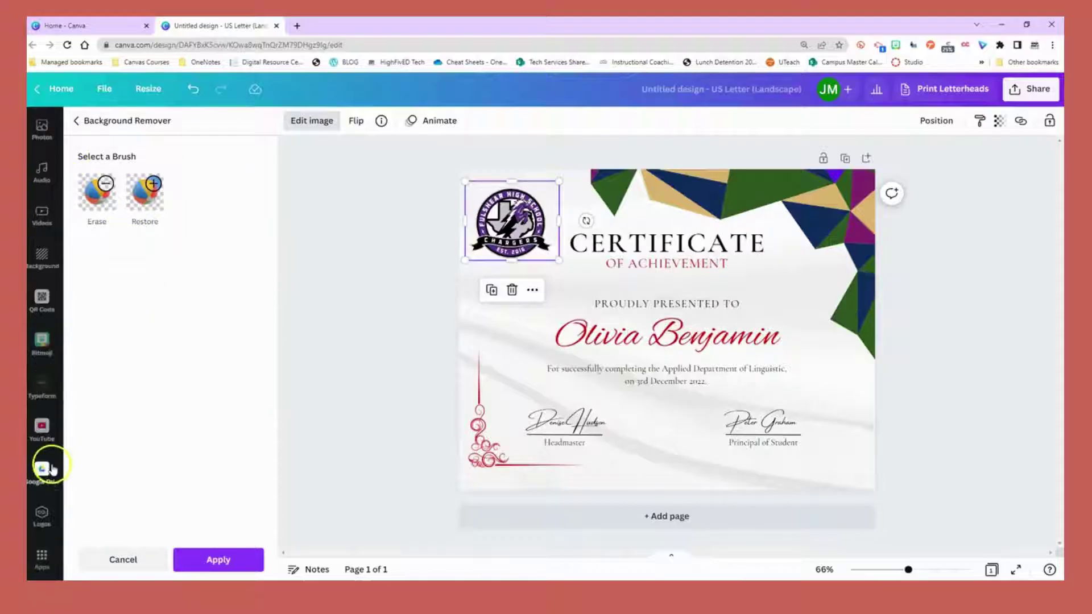
pyautogui.click(40, 563)
pyautogui.scroll(-5, 166, 408)
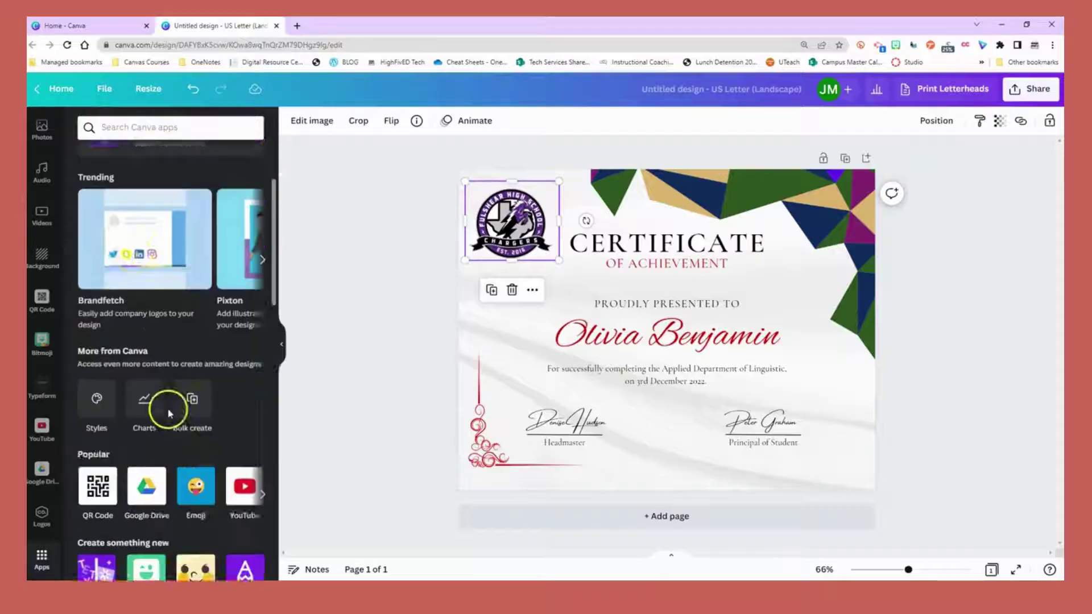
pyautogui.click(200, 284)
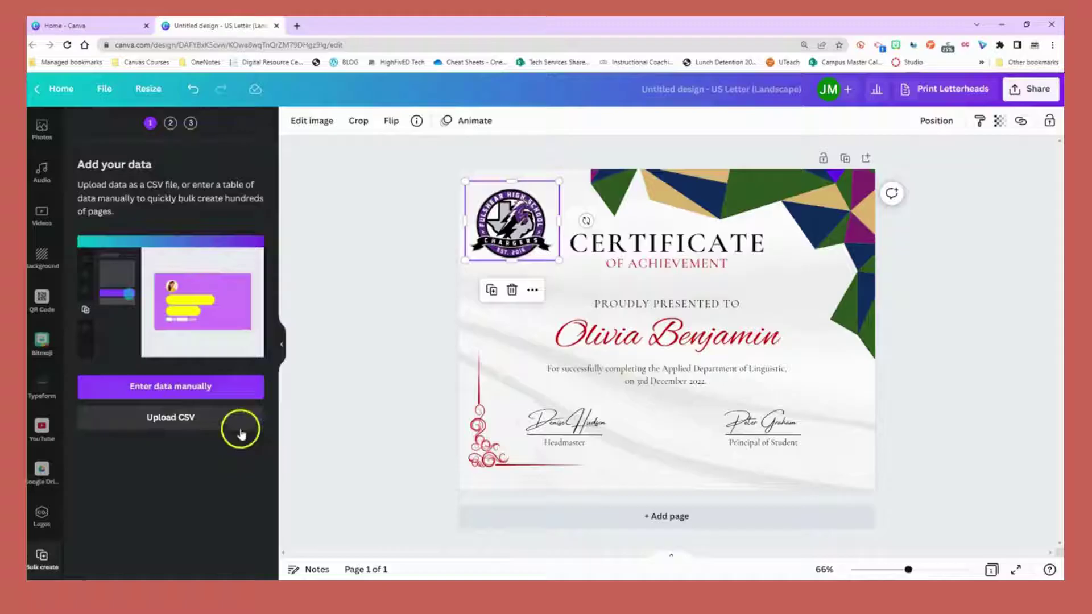
pyautogui.click(188, 426)
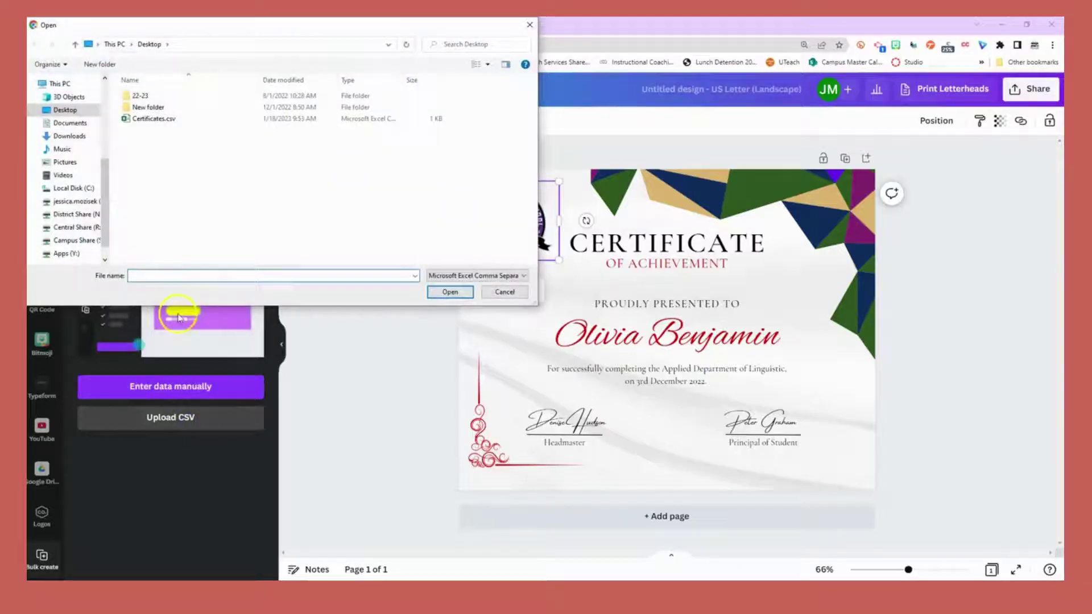
pyautogui.doubleClick(175, 121)
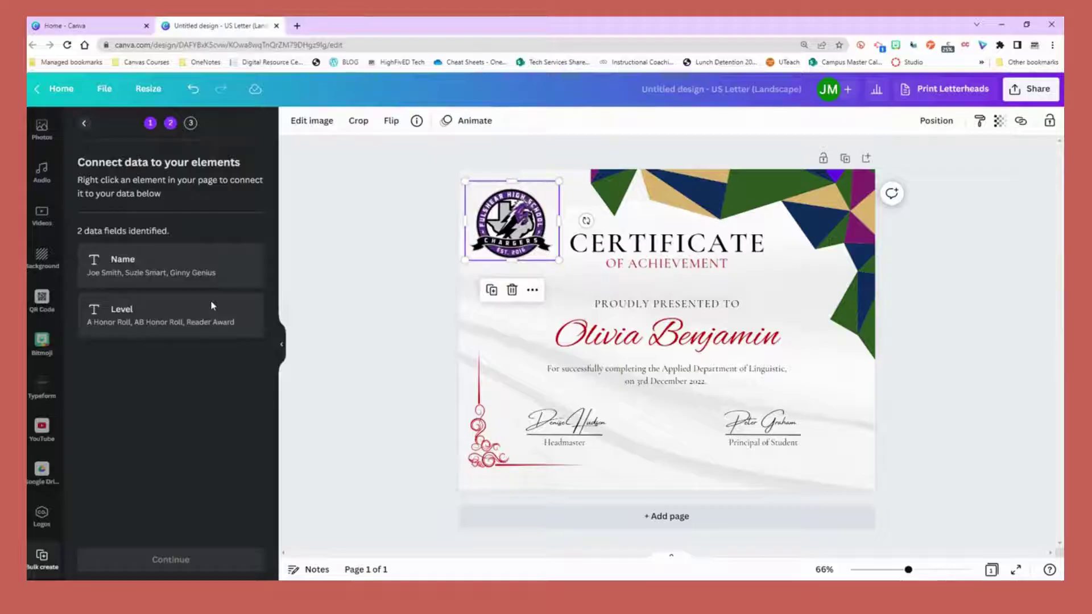
pyautogui.click(653, 343)
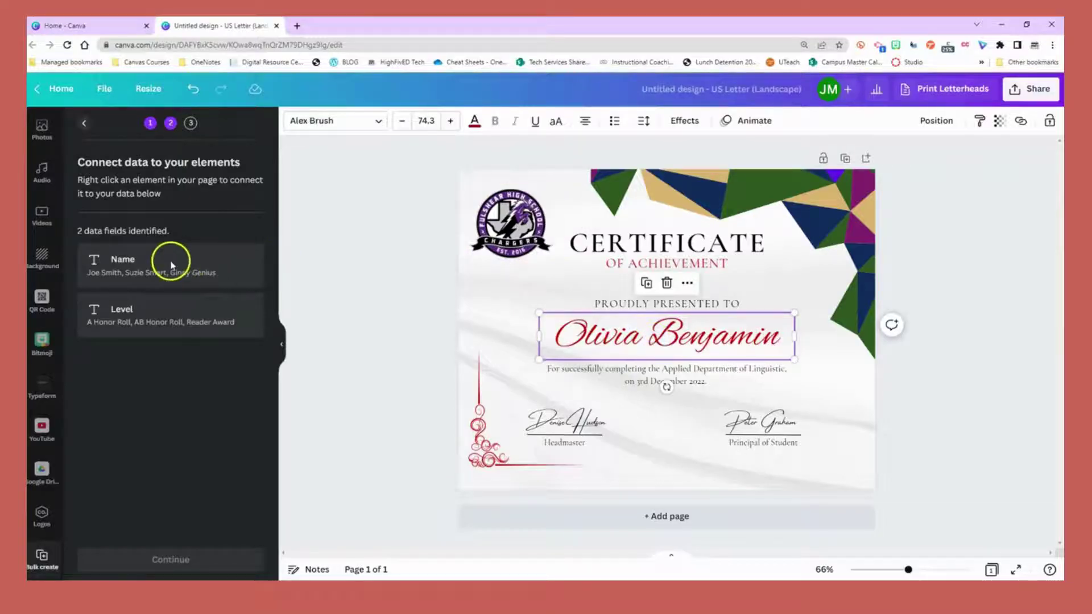
# Connect the certificate's name text to the Name data field.
pyautogui.rightClick(713, 347)
pyautogui.click(669, 343)
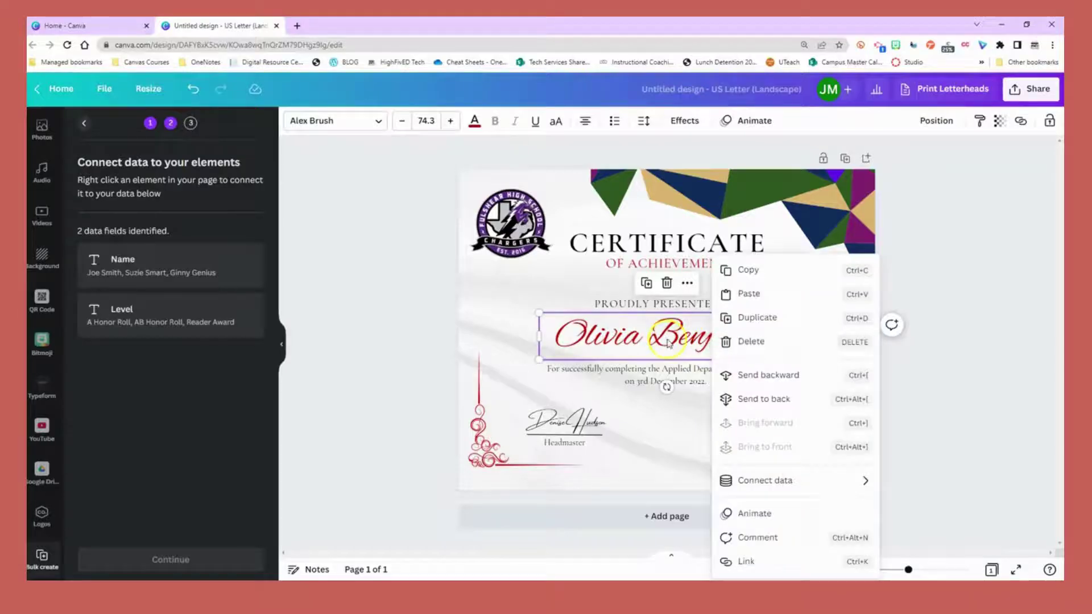
pyautogui.click(765, 485)
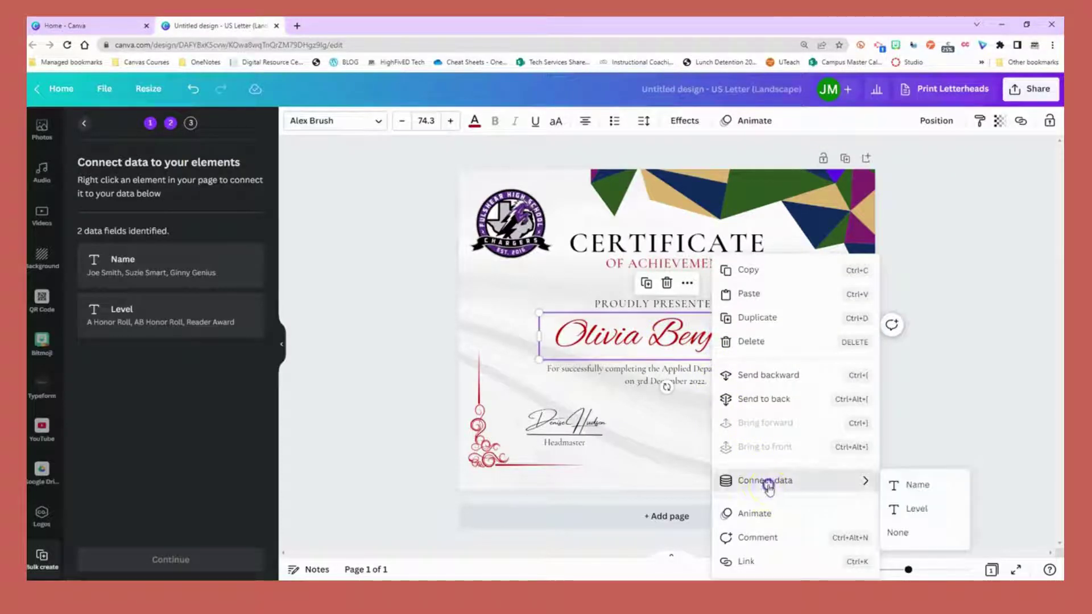
pyautogui.click(917, 486)
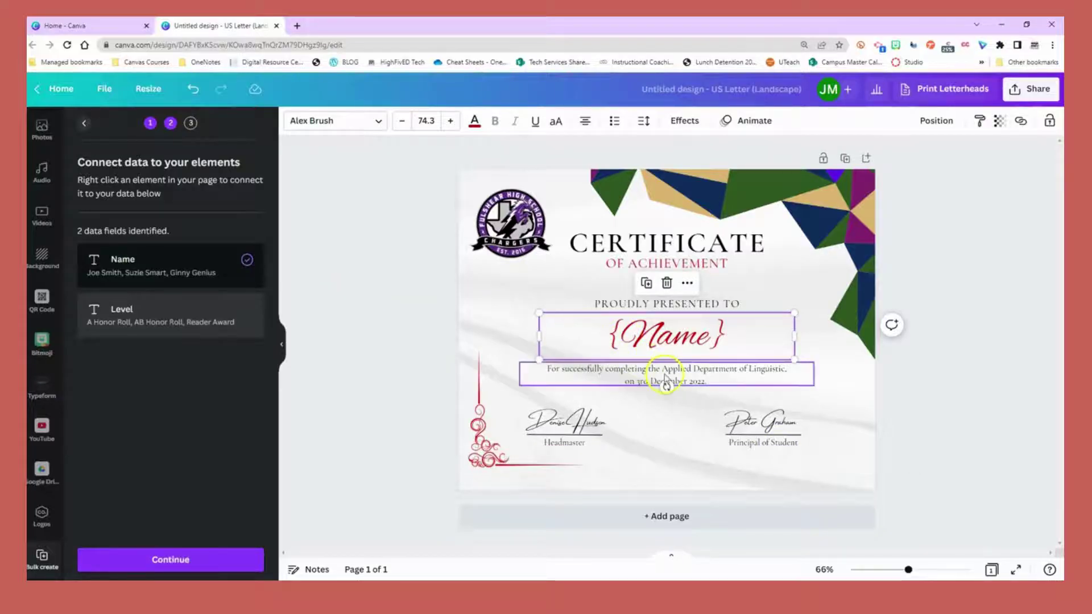
# Connect the description paragraph to the Level field and continue to generate the pages.
pyautogui.click(699, 380)
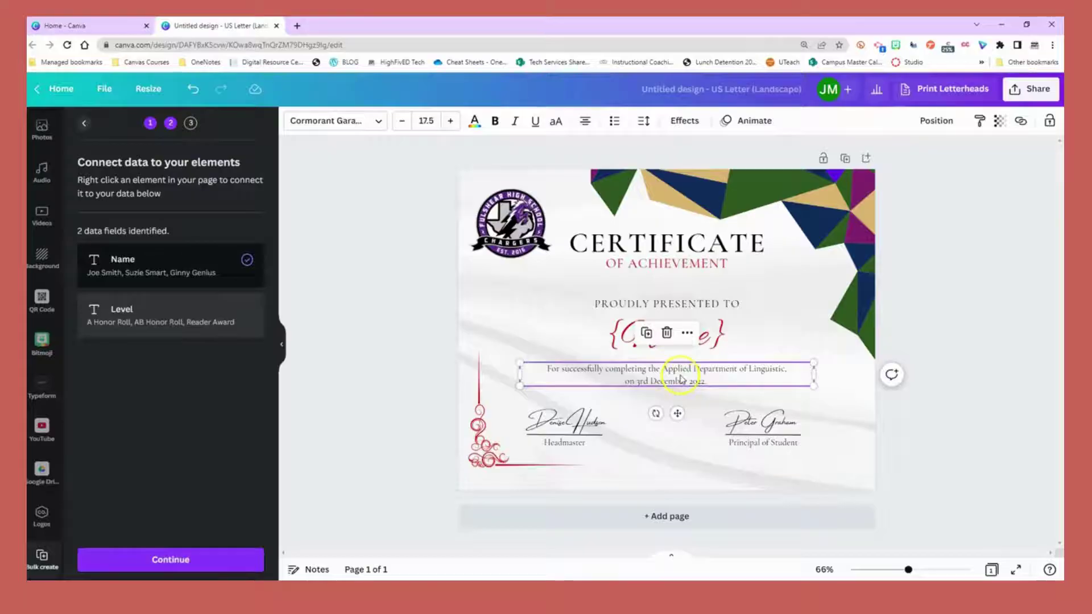
pyautogui.rightClick(681, 377)
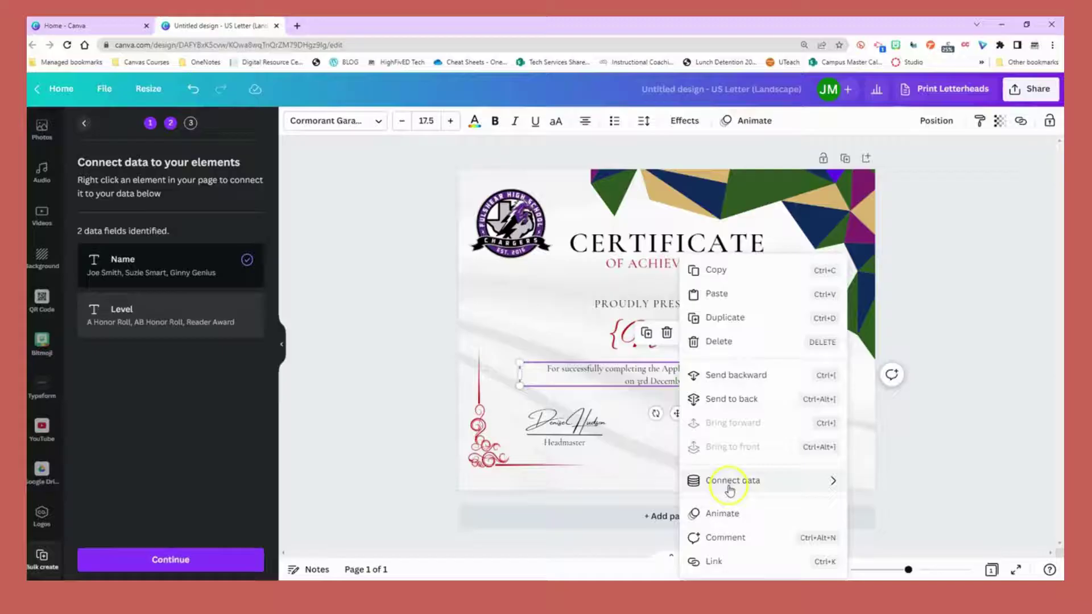
pyautogui.moveTo(733, 485)
pyautogui.click(878, 508)
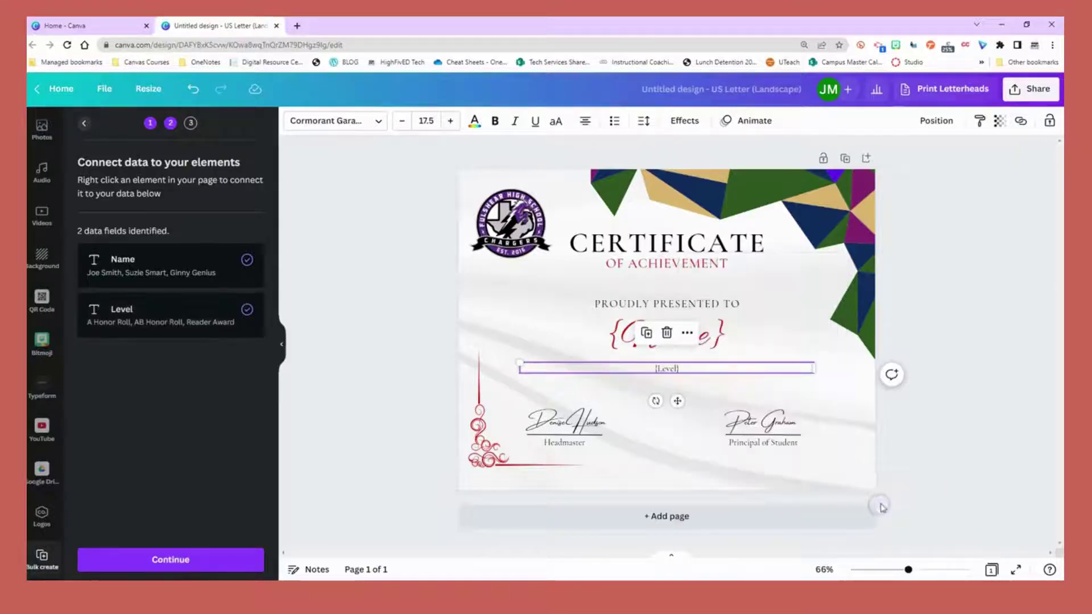
pyautogui.click(171, 560)
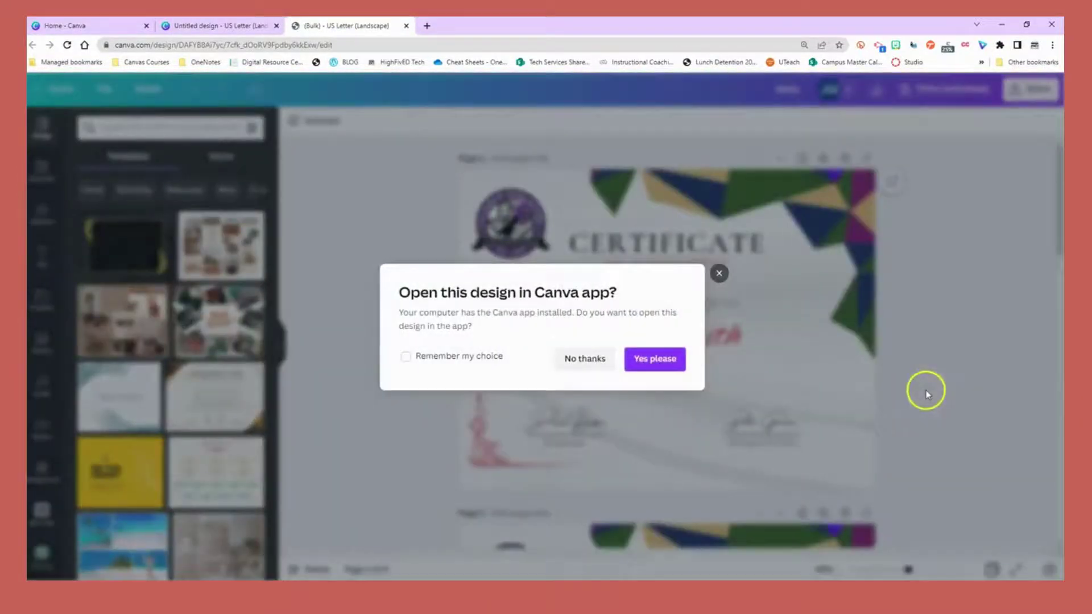
# Review the four generated certificate pages against Certificates.csv and close the unused untitled design.
pyautogui.click(605, 364)
pyautogui.scroll(-2, 961, 386)
pyautogui.scroll(-6, 951, 382)
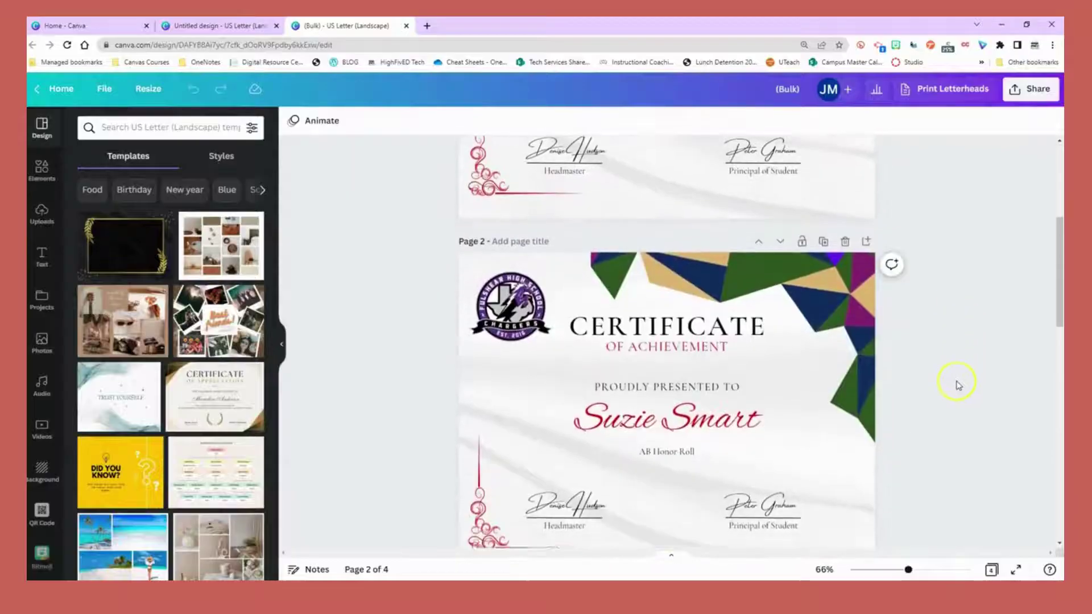
pyautogui.scroll(6, 691, 323)
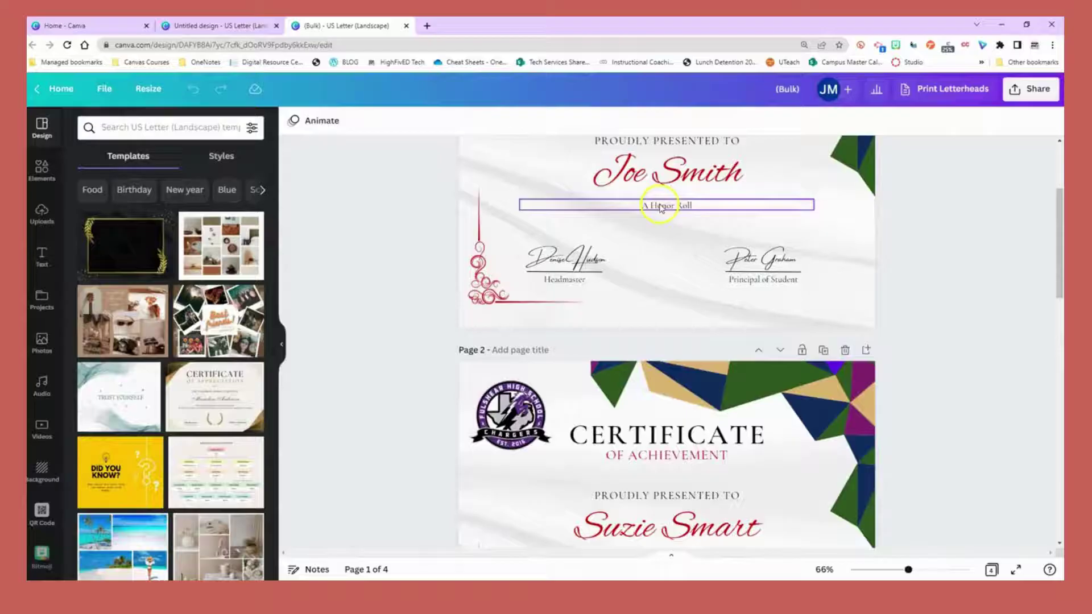
pyautogui.scroll(-3, 885, 456)
pyautogui.scroll(-7, 936, 434)
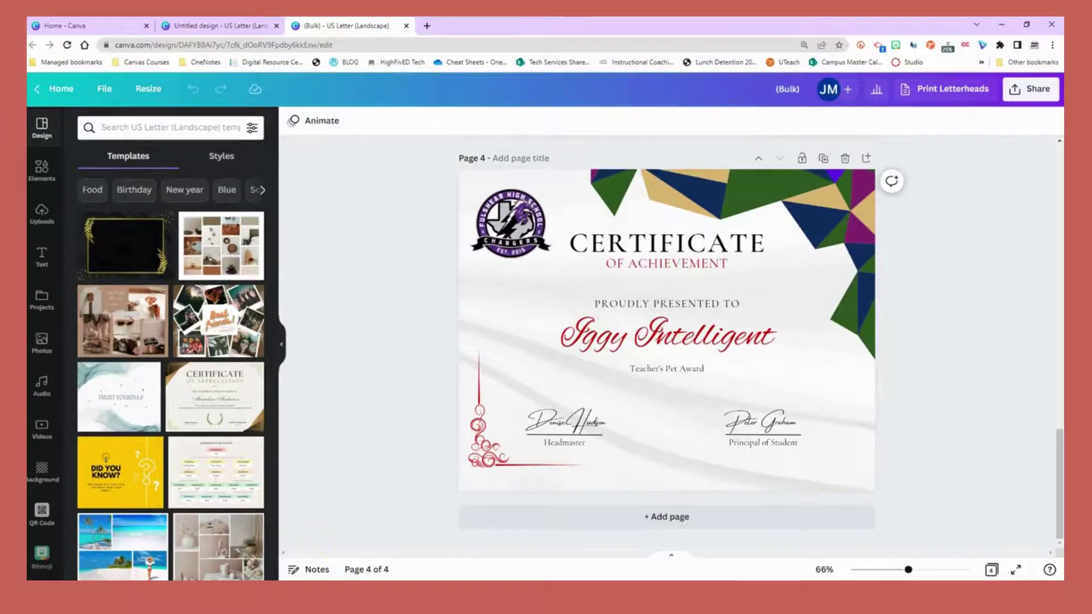
pyautogui.hotkey('alt', 'Tab')
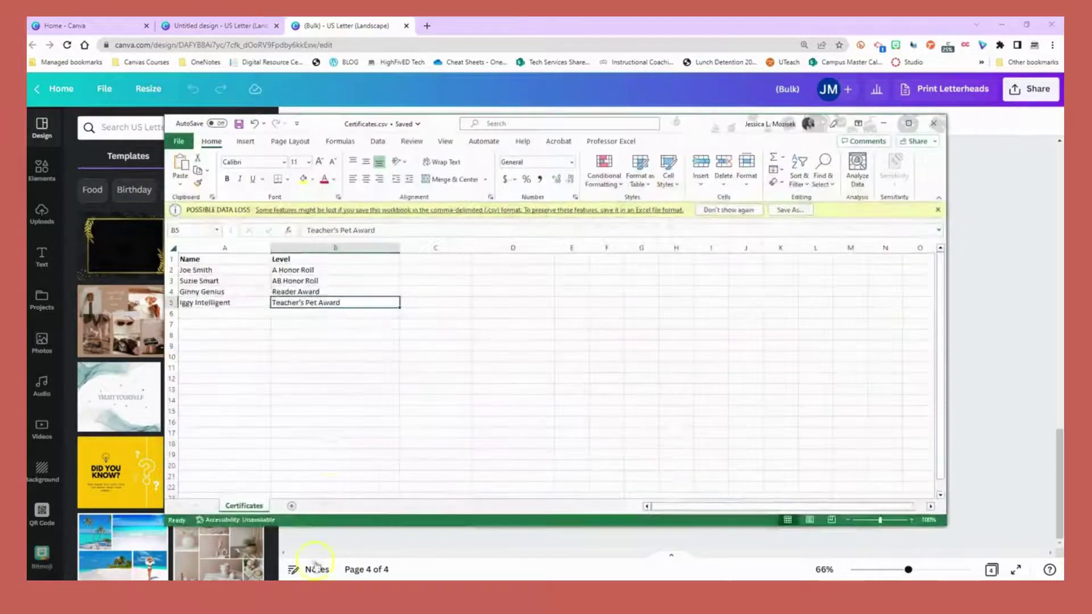
pyautogui.click(885, 125)
pyautogui.click(244, 26)
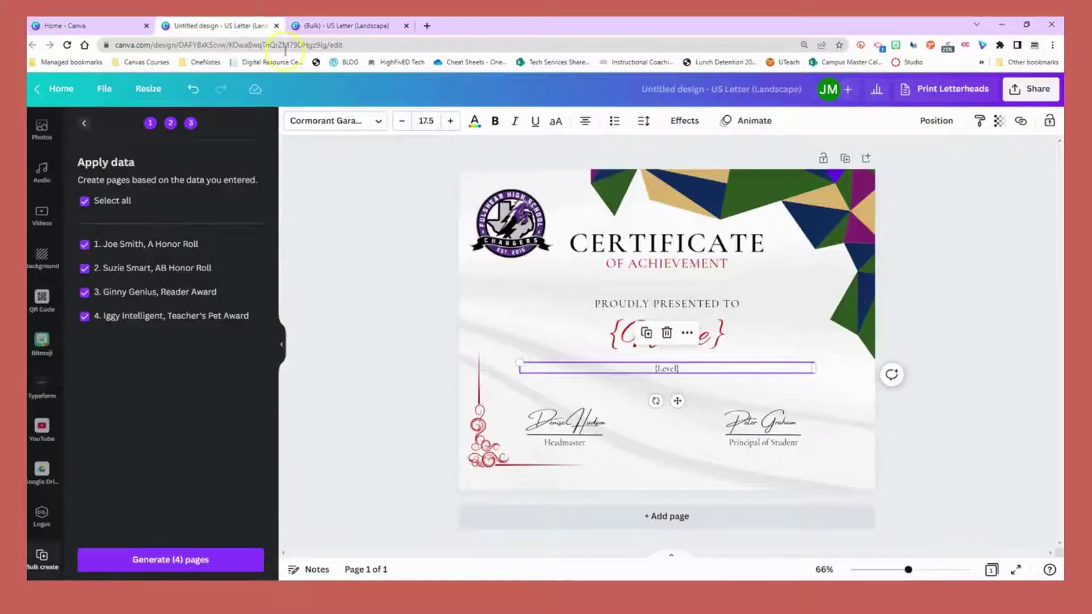
pyautogui.click(277, 26)
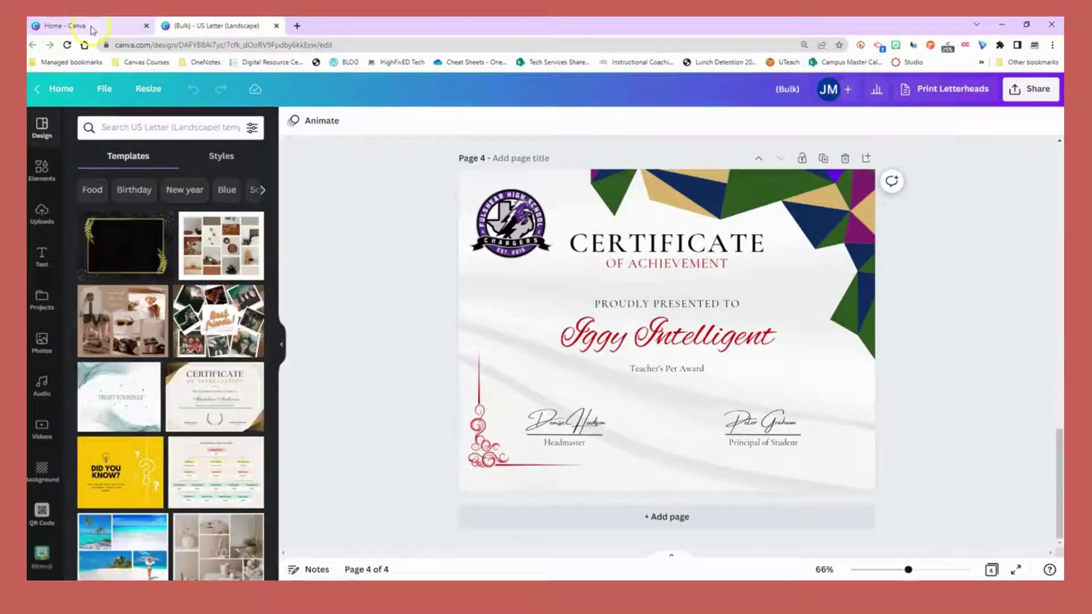
# Close the bulk design and start a new landscape certificate design in the browser.
pyautogui.click(276, 25)
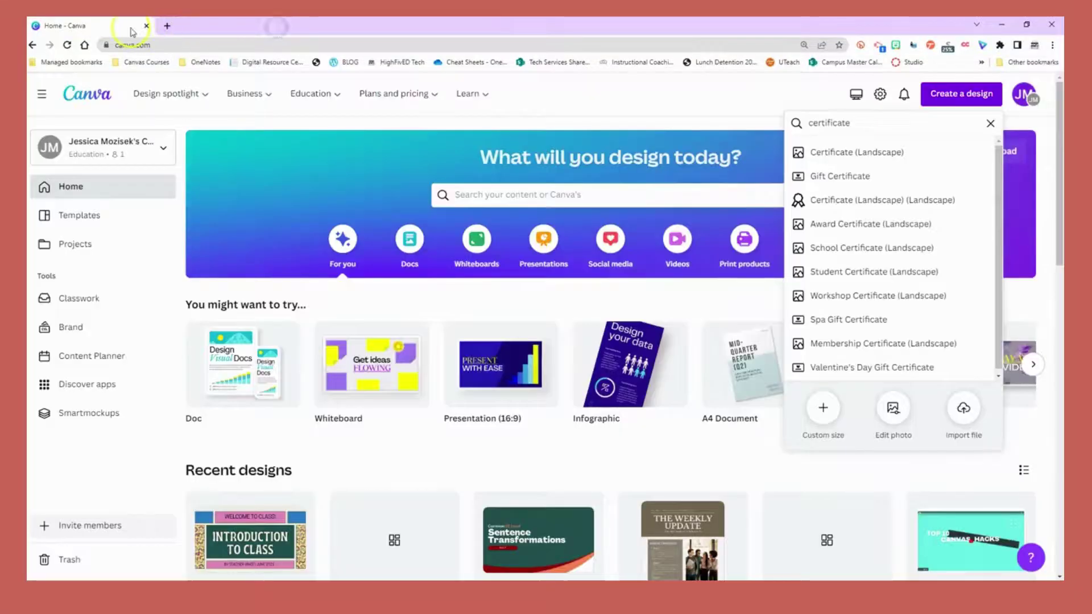
pyautogui.click(759, 99)
pyautogui.click(947, 95)
pyautogui.click(816, 152)
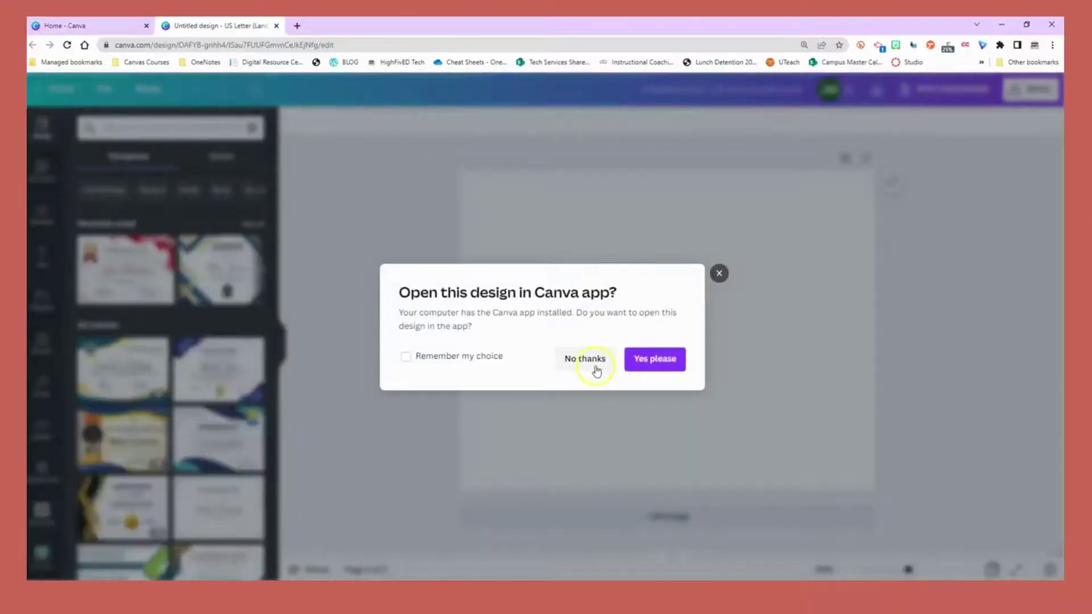
pyautogui.click(591, 364)
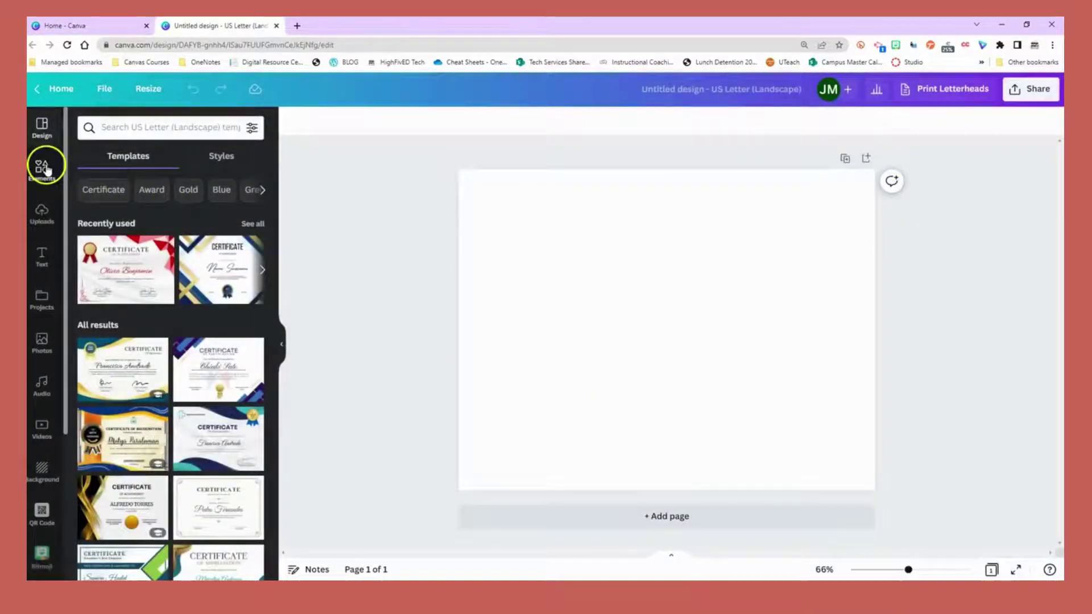
# Apply the Wardiere Medical Certificate of Appreciation template to the new design.
pyautogui.scroll(-1, 171, 370)
pyautogui.click(210, 391)
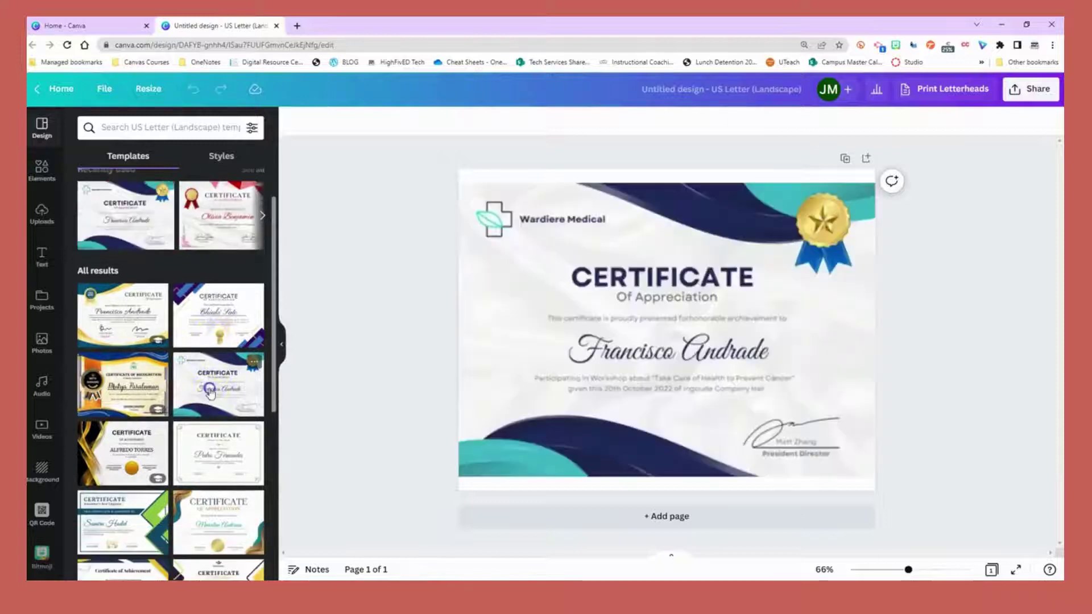
pyautogui.click(1021, 416)
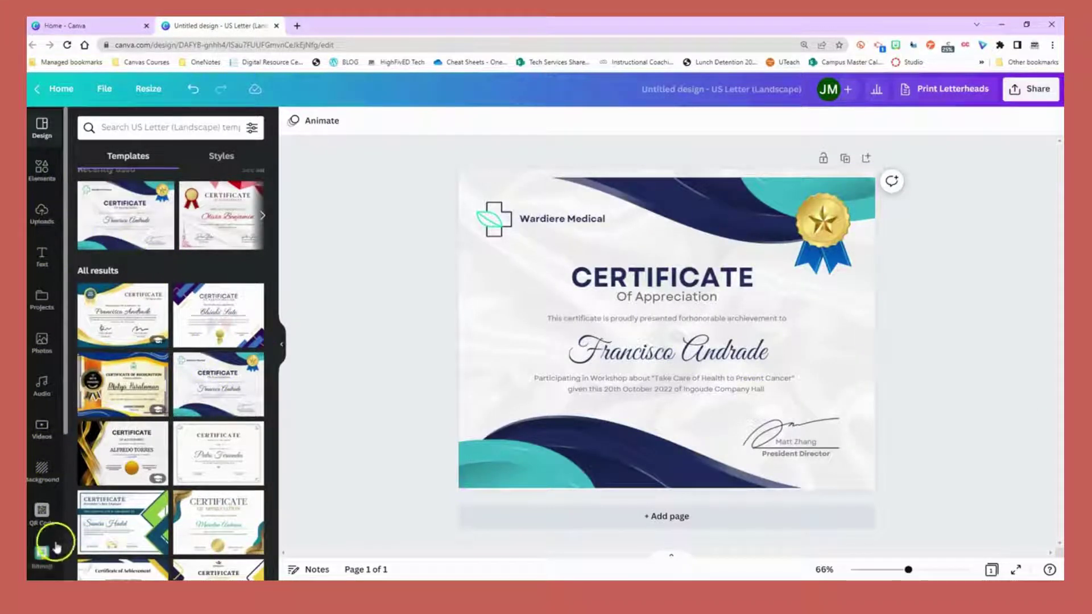
pyautogui.scroll(-1, 57, 518)
pyautogui.scroll(-3, 54, 515)
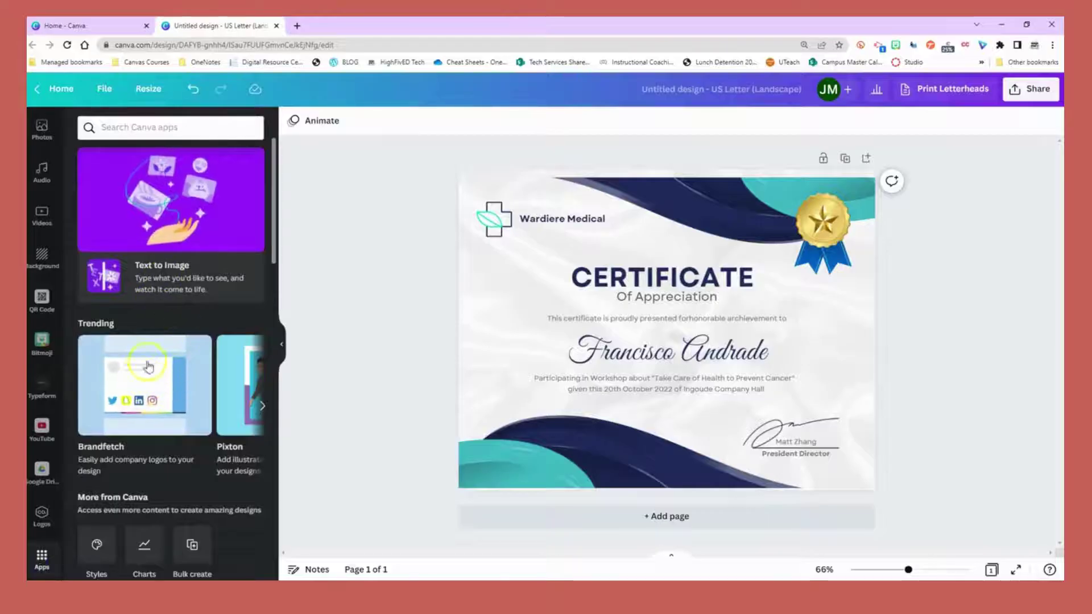
# Open Bulk create's manual data table and step through the Name and Email cells of rows 3–6.
pyautogui.click(193, 546)
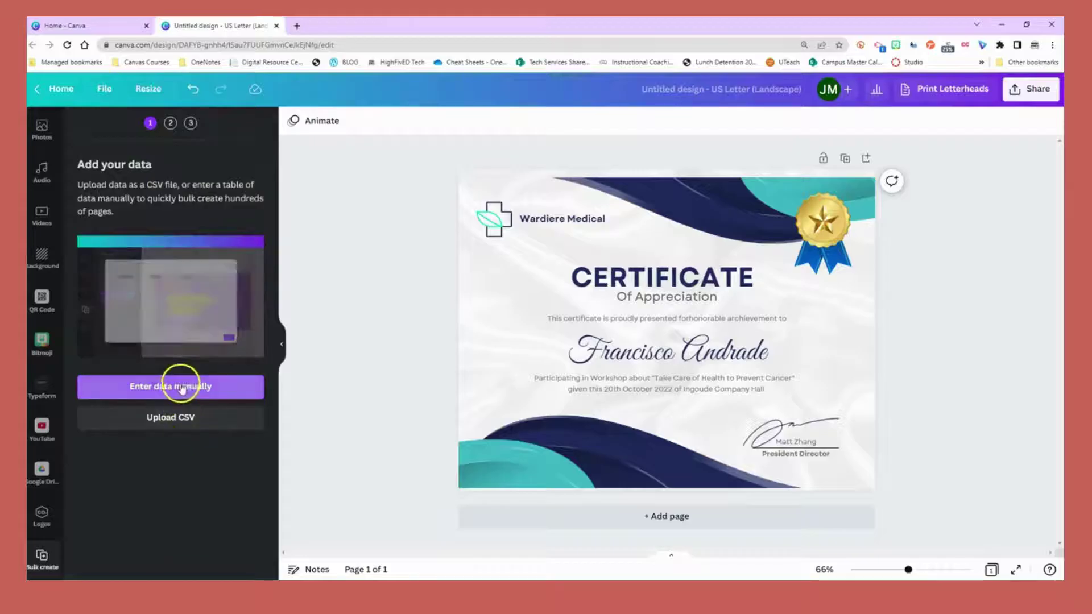
pyautogui.click(203, 393)
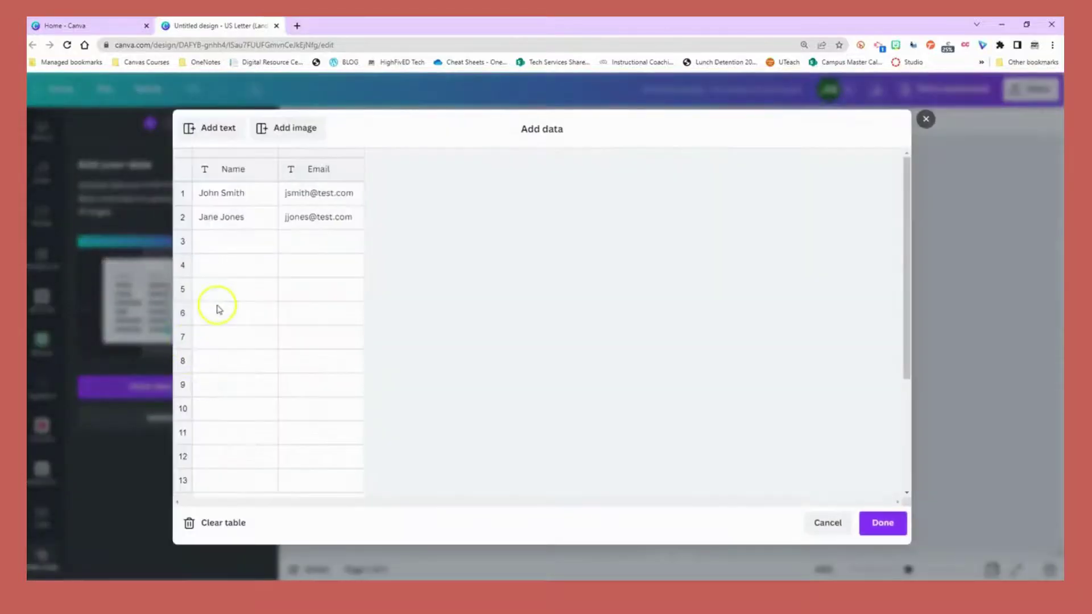
pyautogui.click(219, 242)
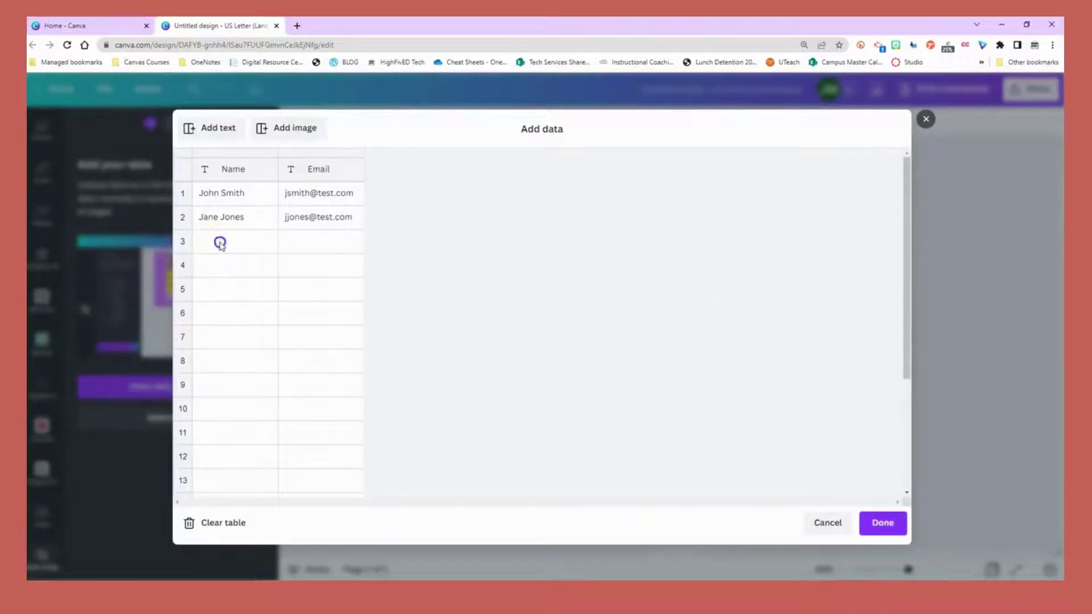
pyautogui.click(329, 246)
pyautogui.click(257, 247)
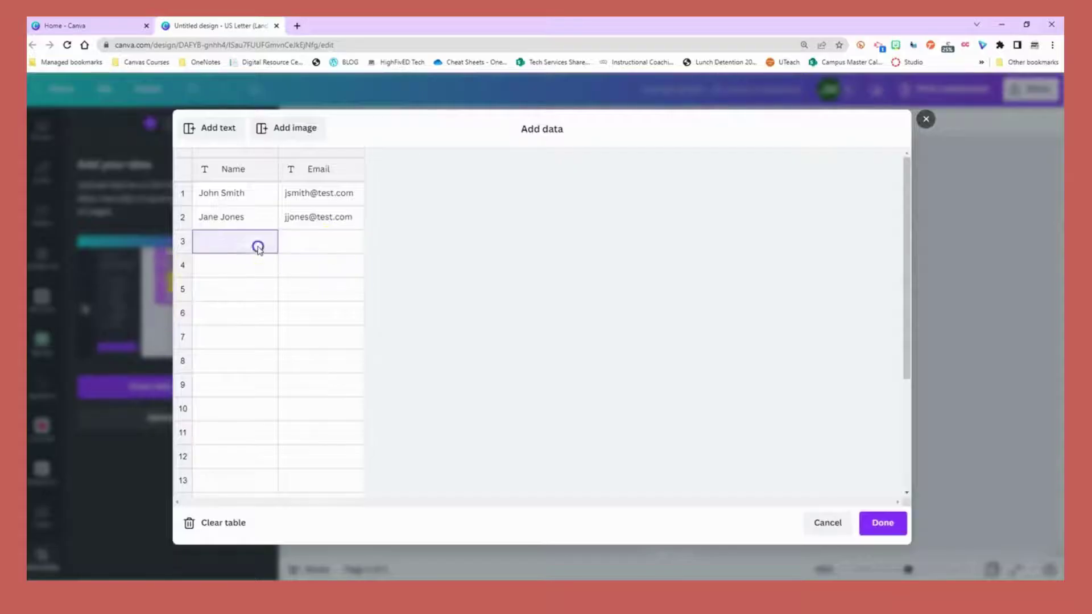
pyautogui.click(246, 275)
pyautogui.click(317, 271)
pyautogui.click(254, 288)
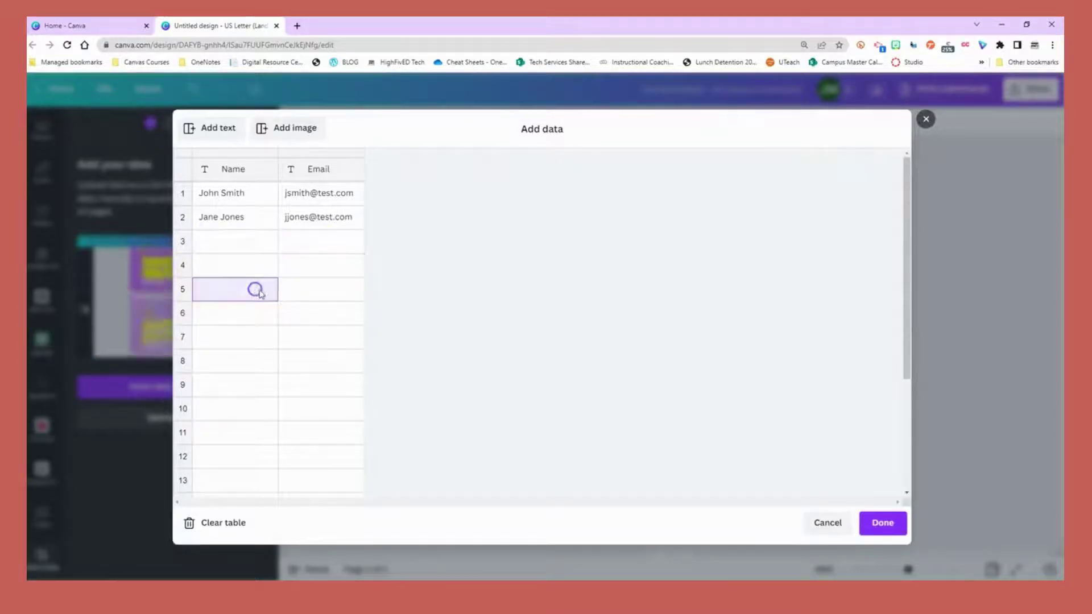
pyautogui.click(327, 298)
pyautogui.click(253, 312)
pyautogui.click(312, 319)
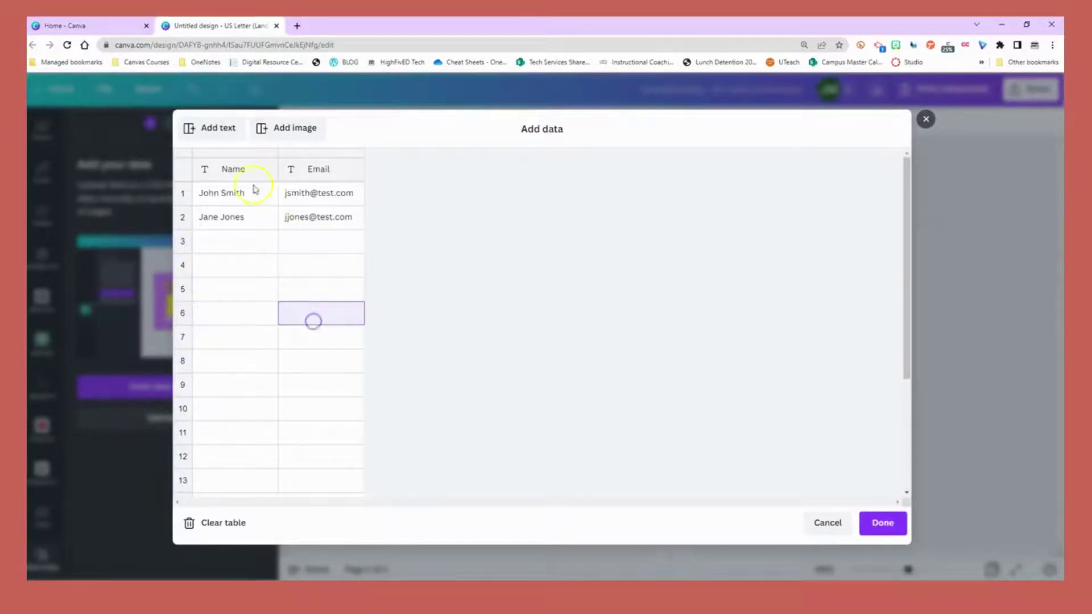
# Rename the Email column header to Level and save the data table.
pyautogui.click(322, 169)
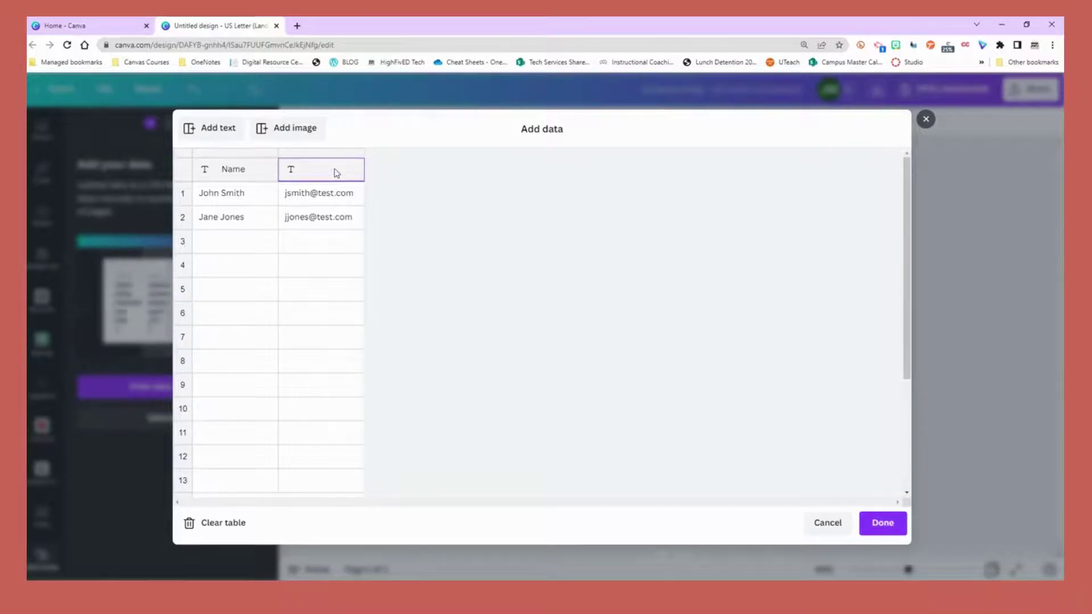
pyautogui.write('Level')
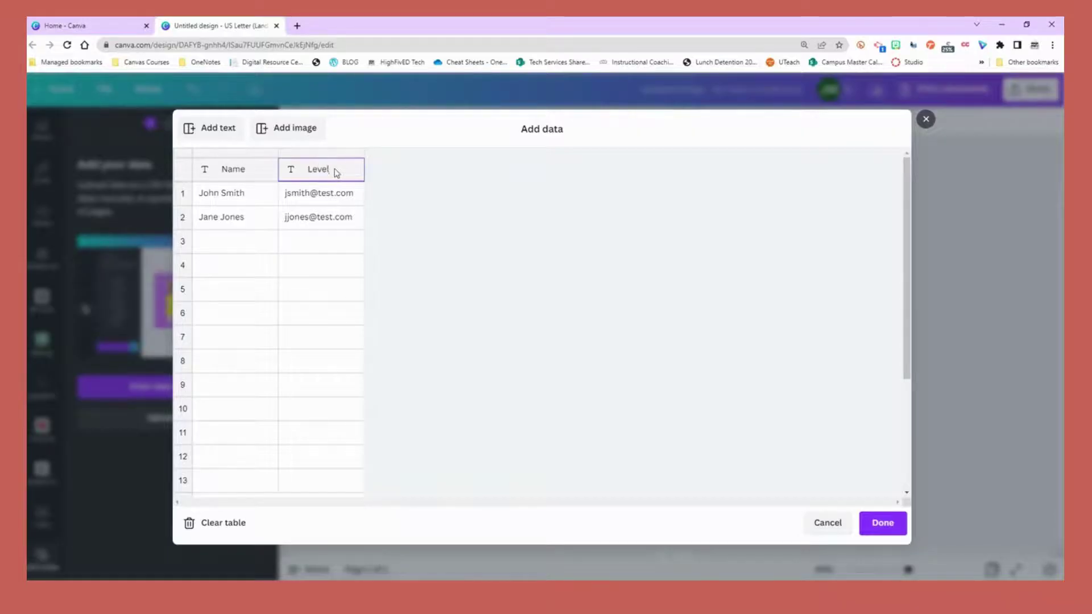
pyautogui.click(637, 194)
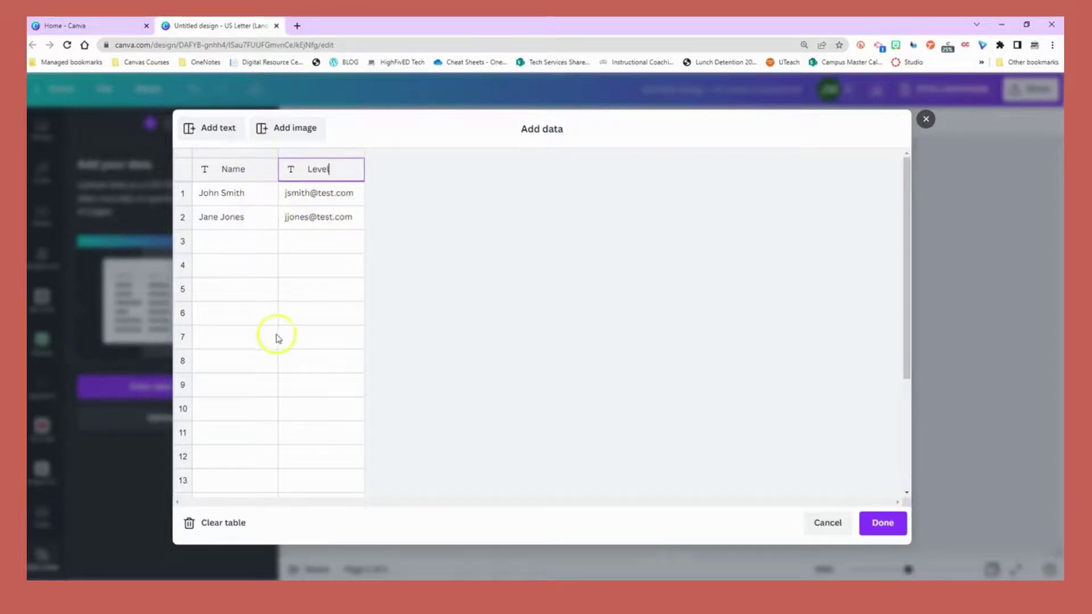
pyautogui.click(883, 524)
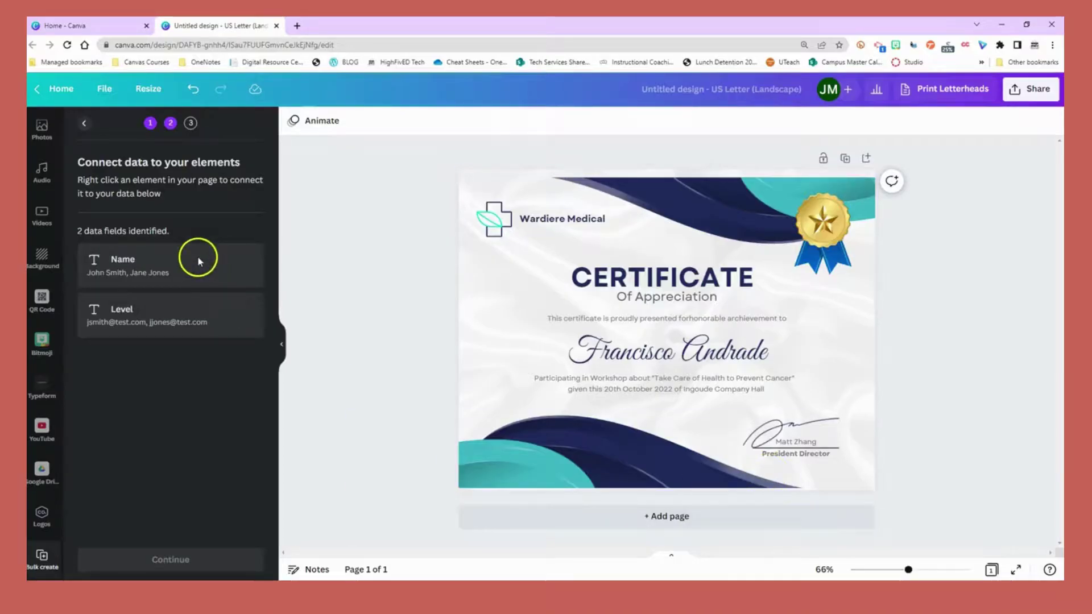
# Connect the recipient name text to the Name field and the description text to Level.
pyautogui.click(668, 350)
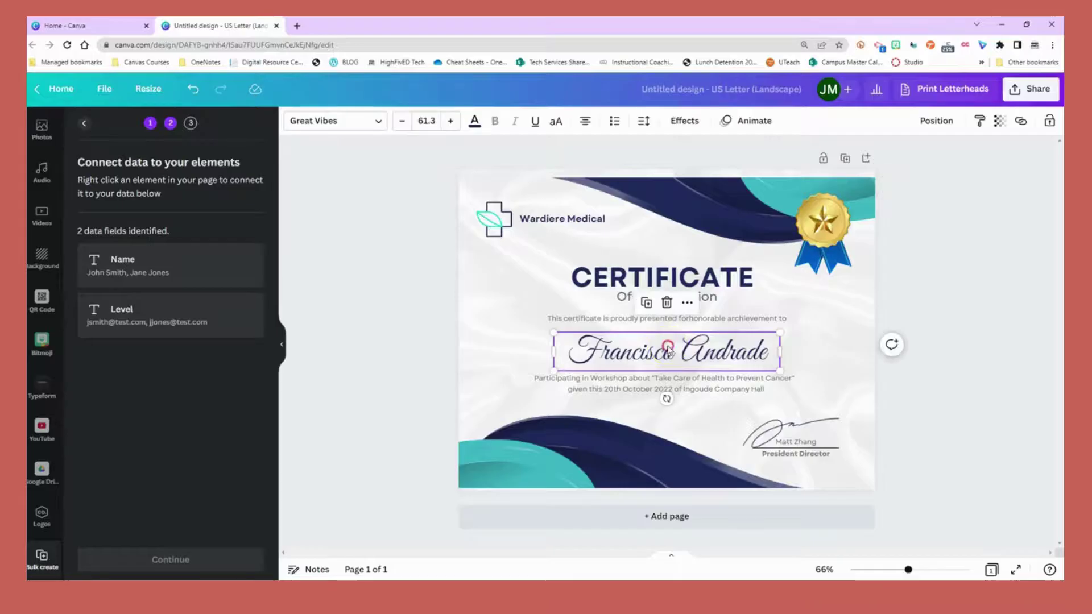
pyautogui.rightClick(669, 349)
pyautogui.moveTo(711, 466)
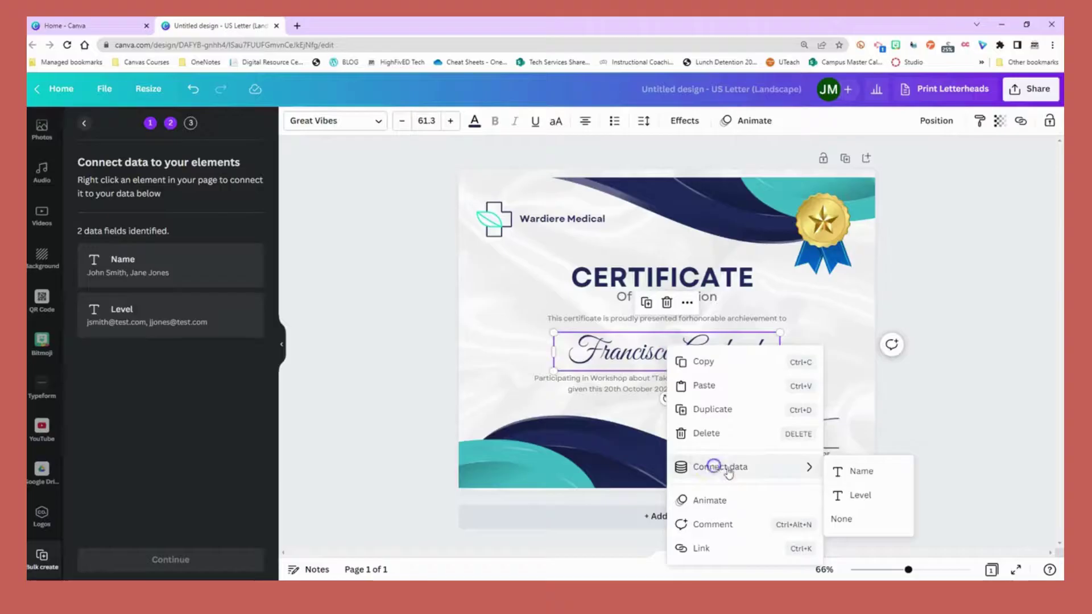
pyautogui.click(882, 471)
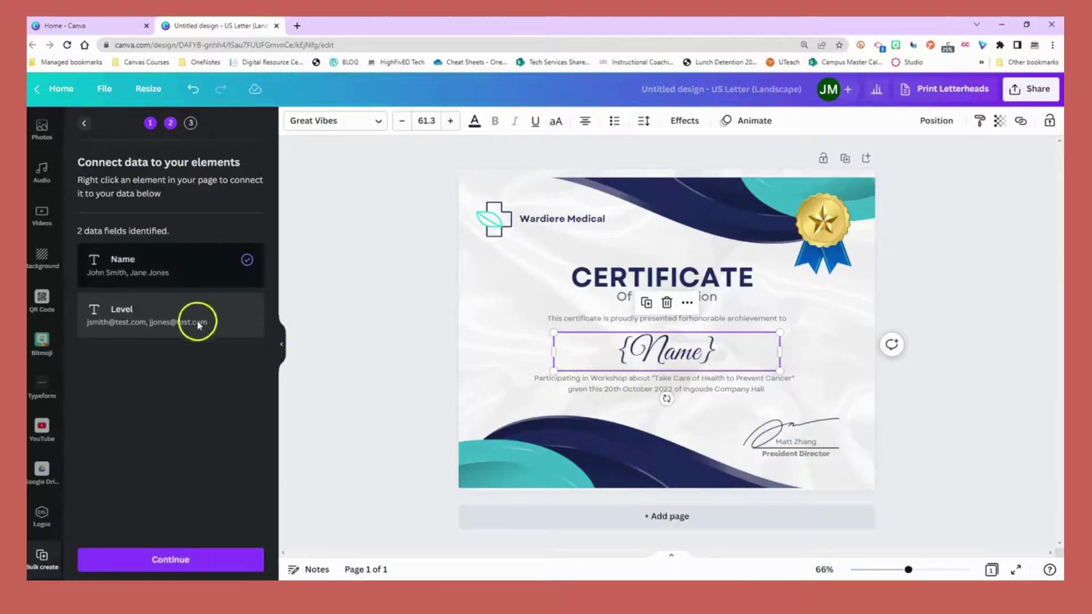
pyautogui.press('Tab')
pyautogui.press('Tab')
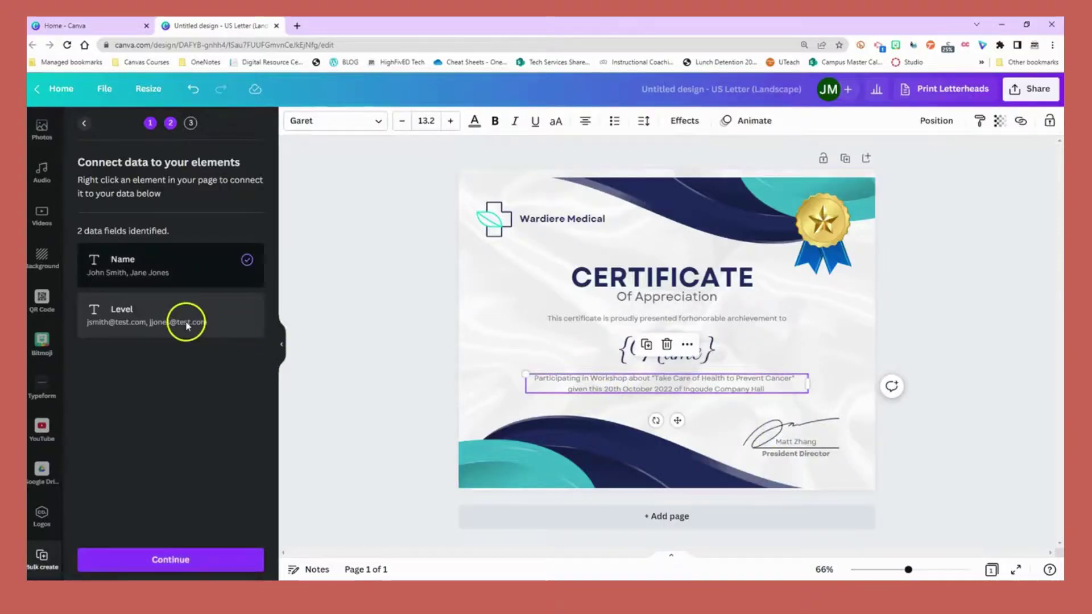
pyautogui.rightClick(677, 388)
pyautogui.moveTo(745, 481)
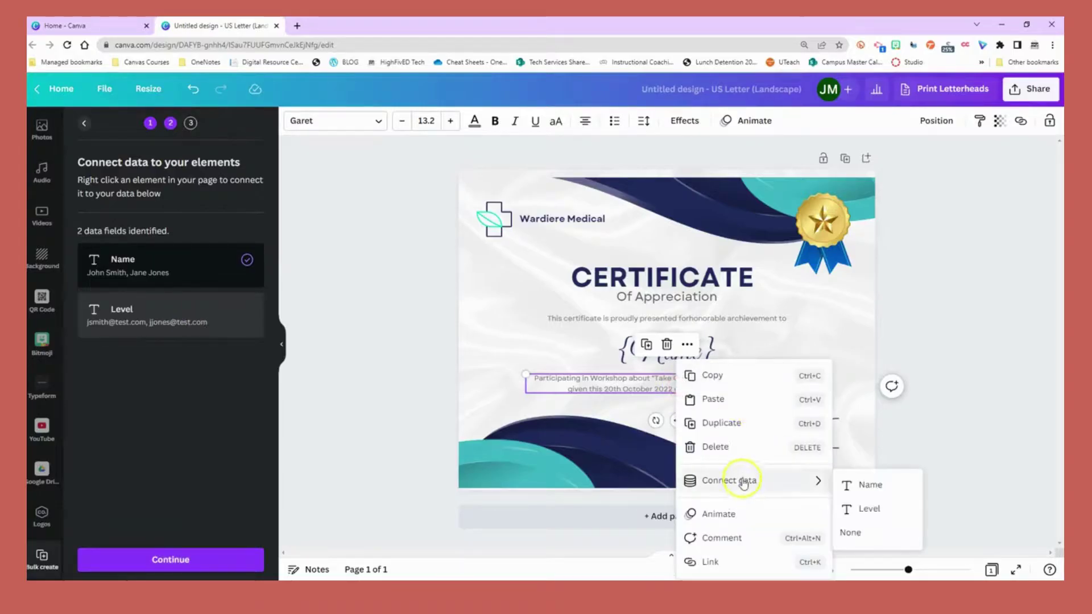
pyautogui.click(874, 509)
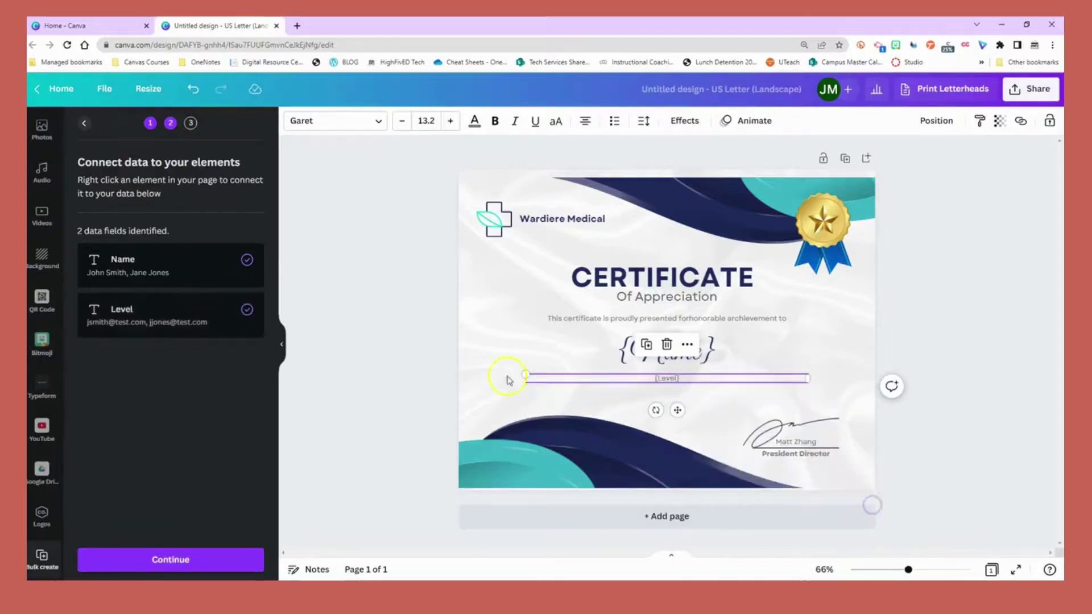
# Generate the two certificate pages and decline the offer, keeping the new bulk design.
pyautogui.click(171, 558)
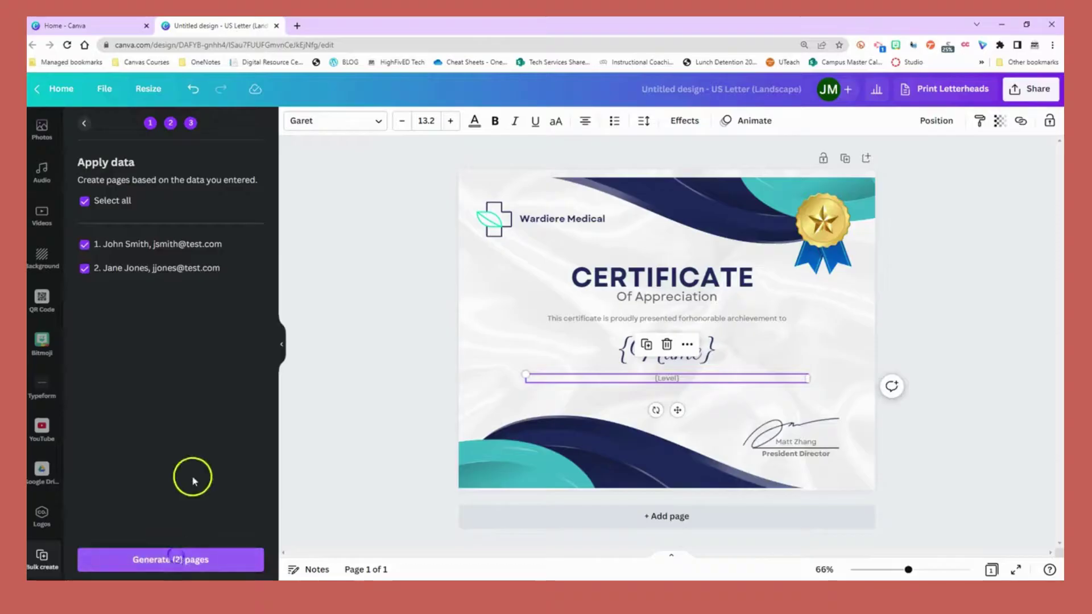
pyautogui.click(207, 560)
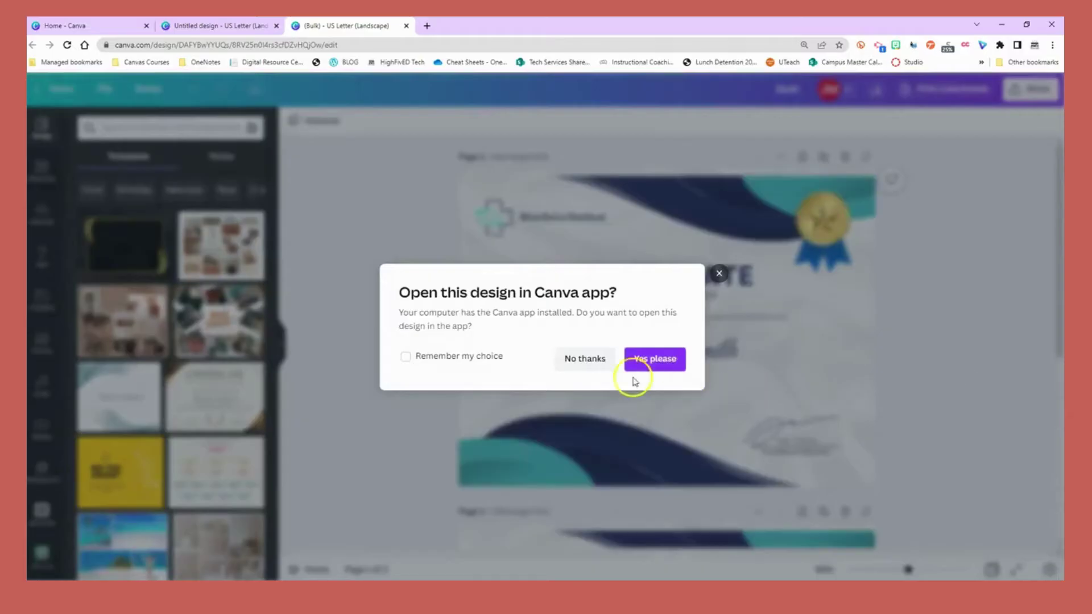
pyautogui.click(584, 358)
pyautogui.scroll(-5, 914, 397)
pyautogui.scroll(5, 790, 388)
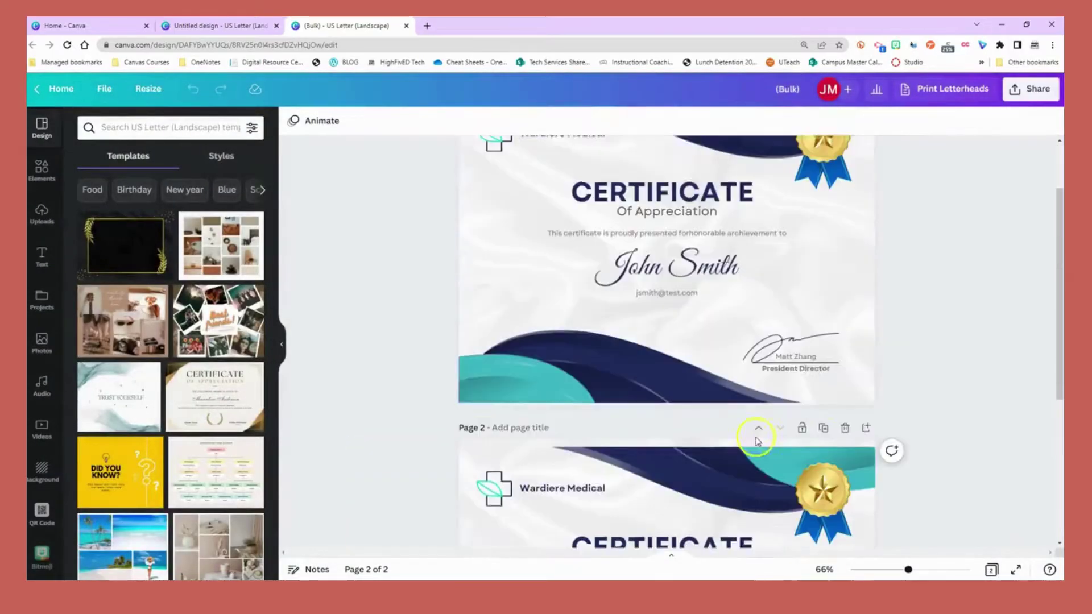